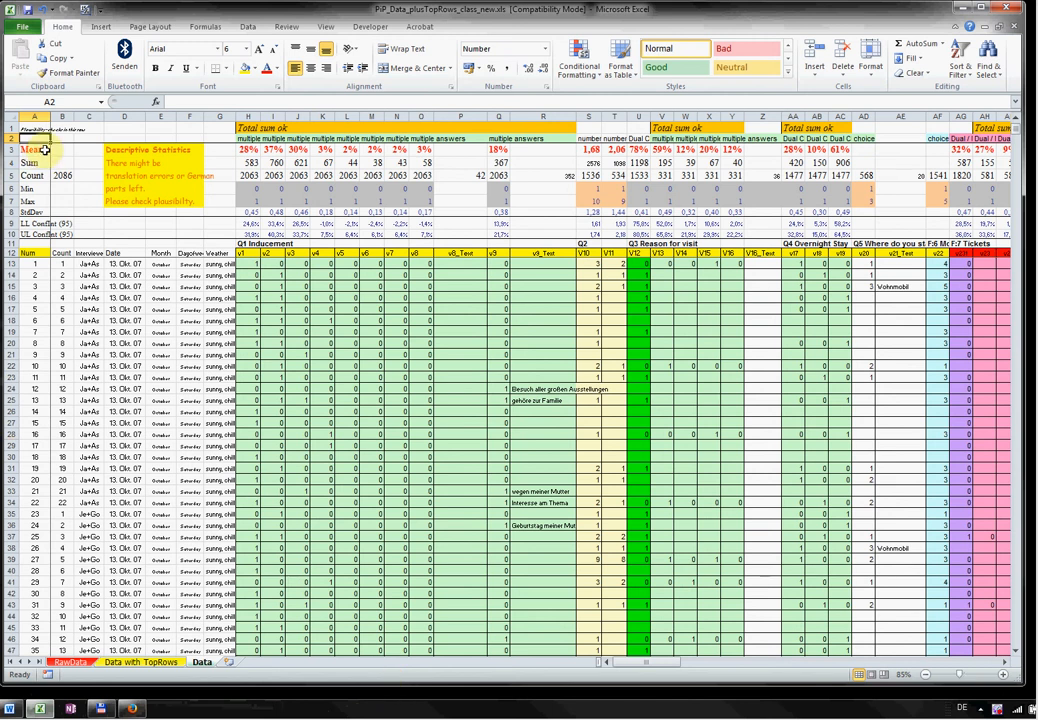
Review the descriptive statistics labels in column A, the Mean row, and the mean formula in cell S3
drag(44, 150, 46, 201)
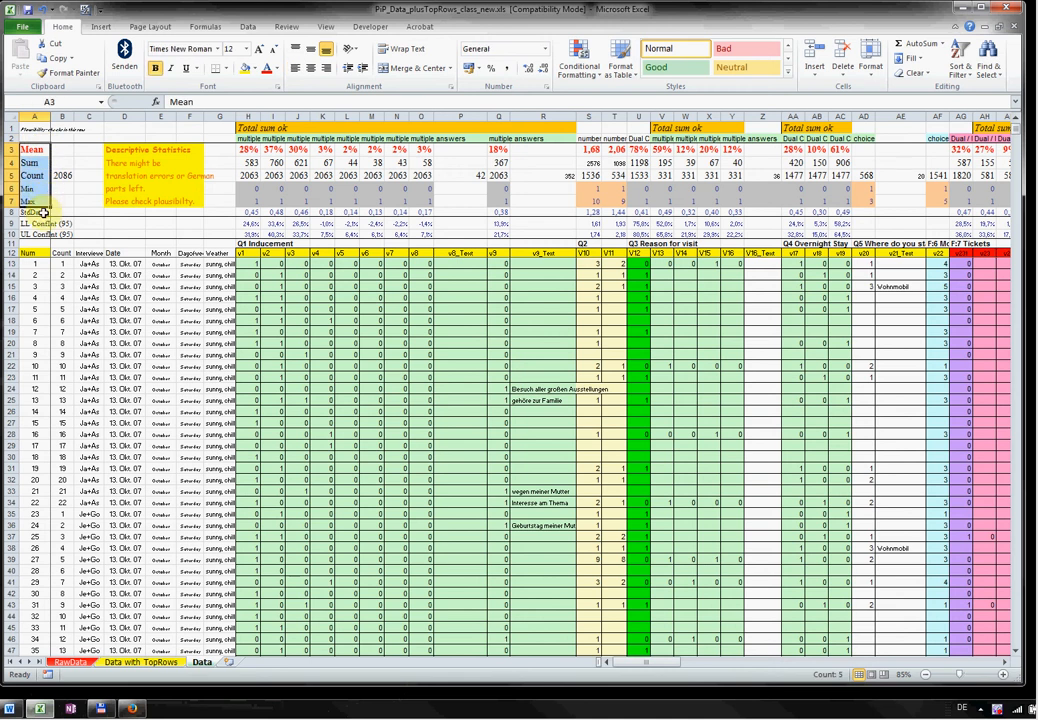
click(44, 213)
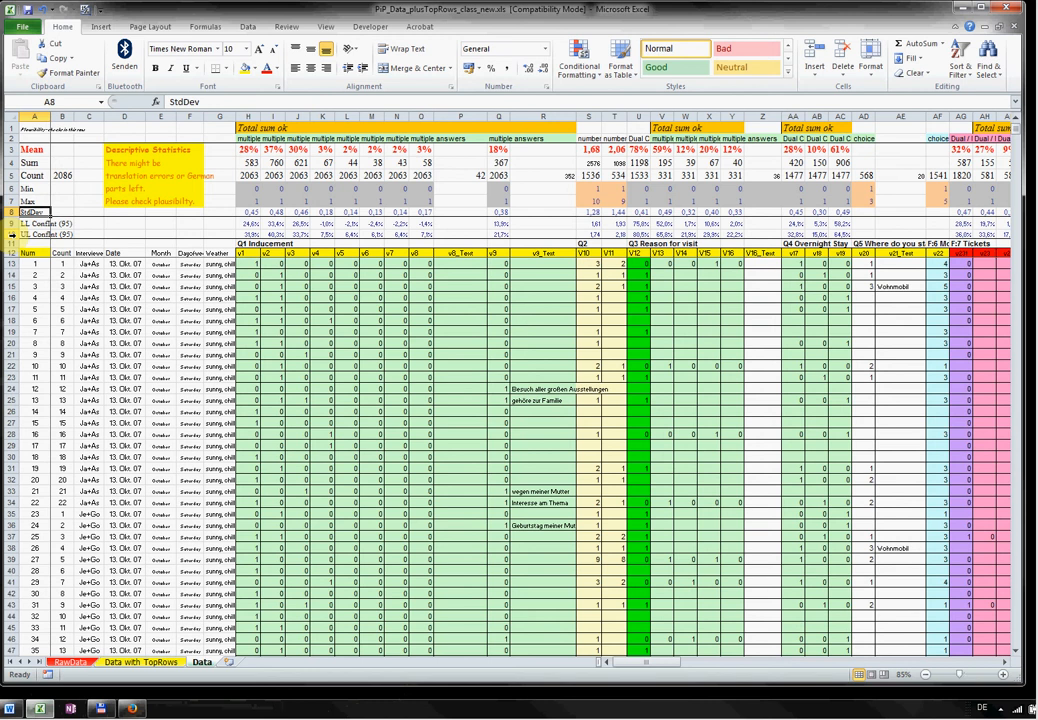
click(10, 150)
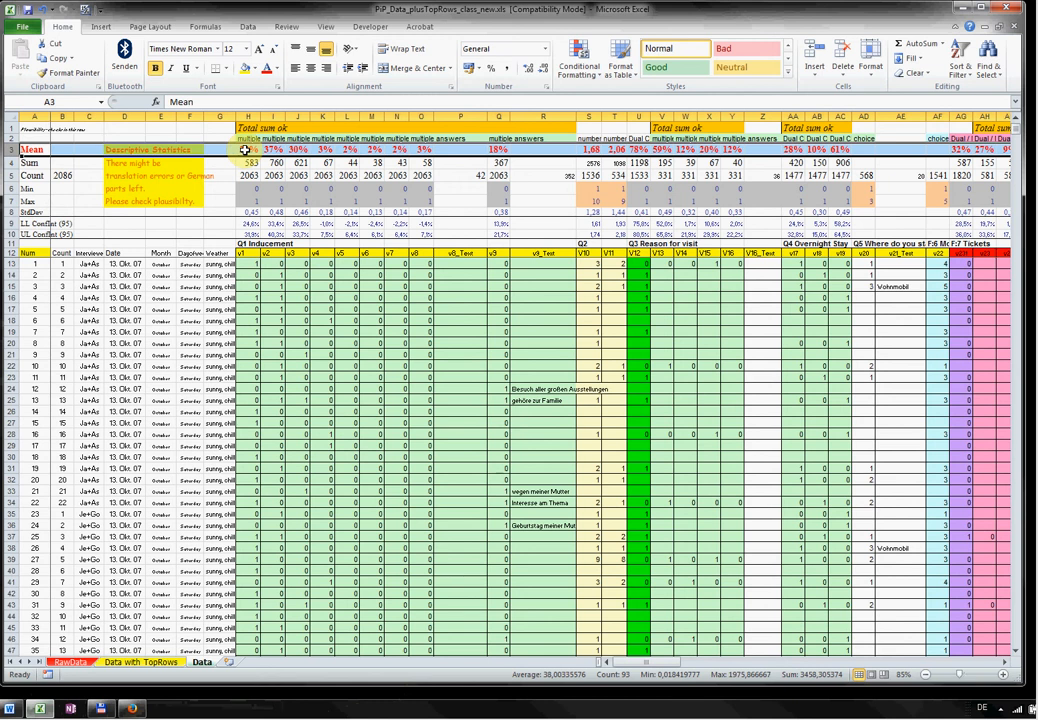
click(593, 149)
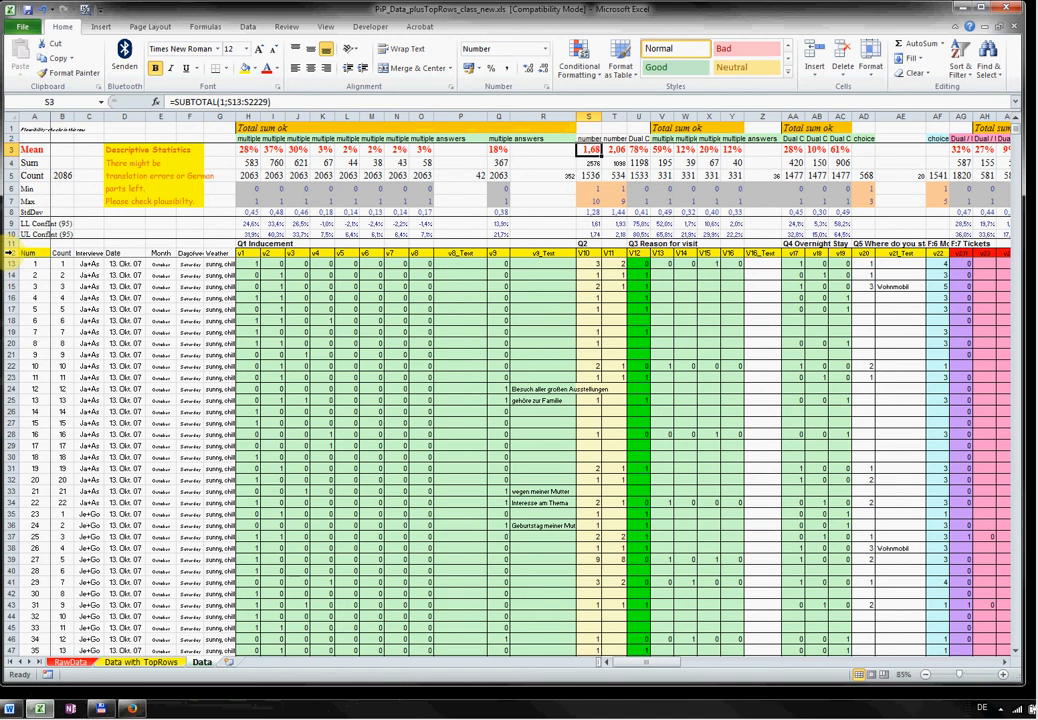
Turn on filtering for the variable names in header row 12 and check the filter options for v1
click(9, 252)
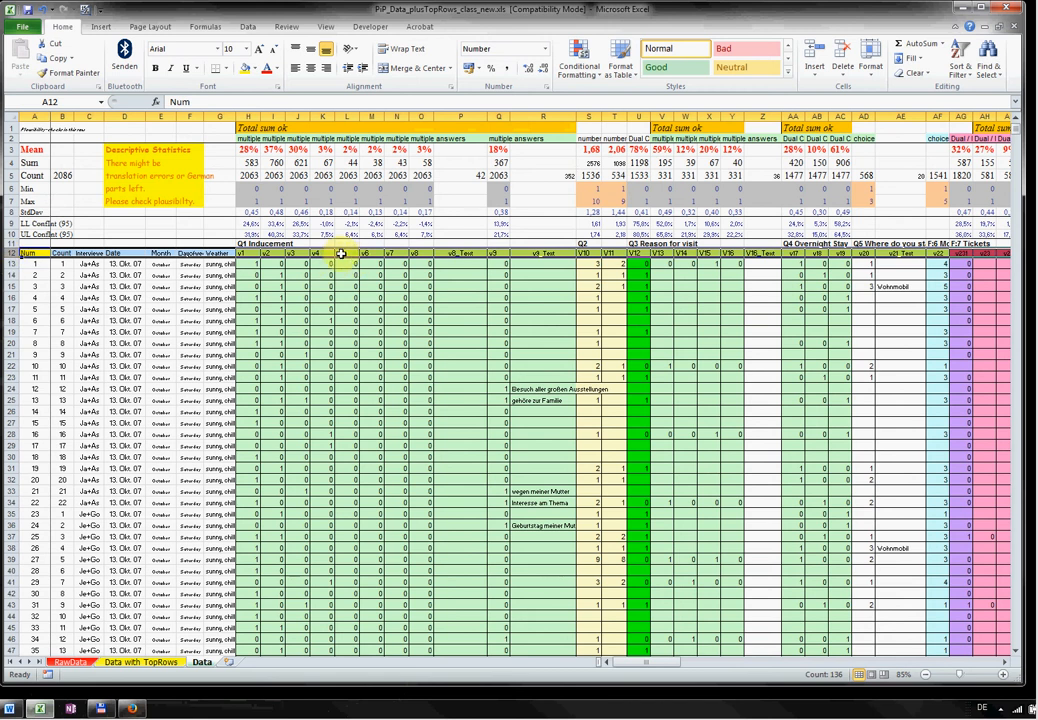
click(966, 77)
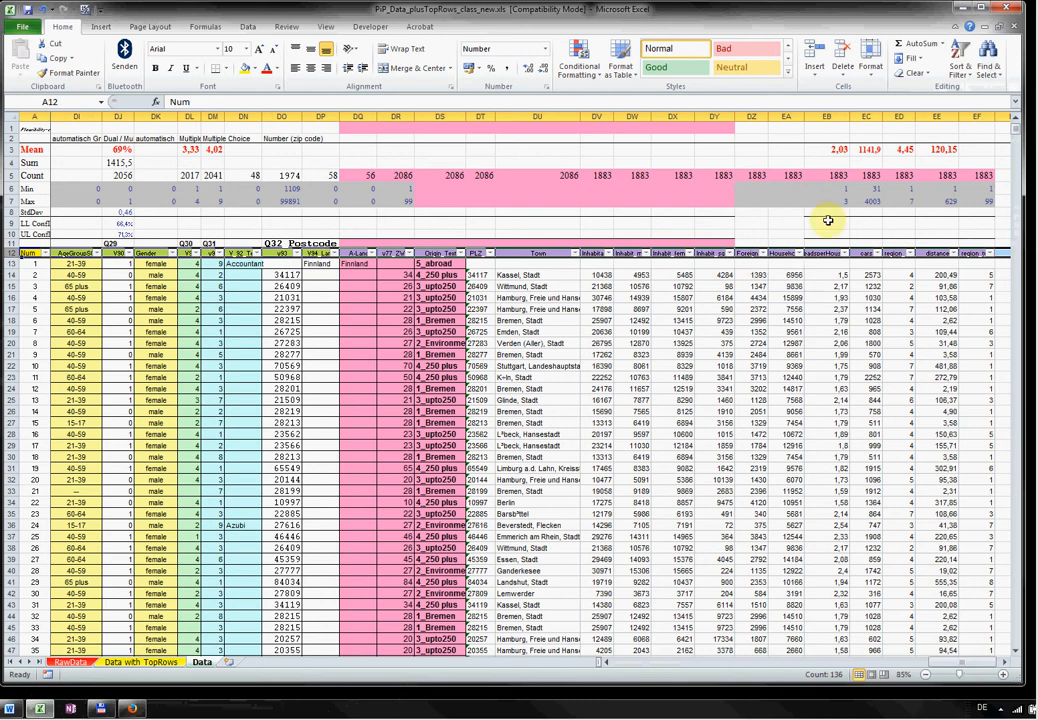
key(Right)
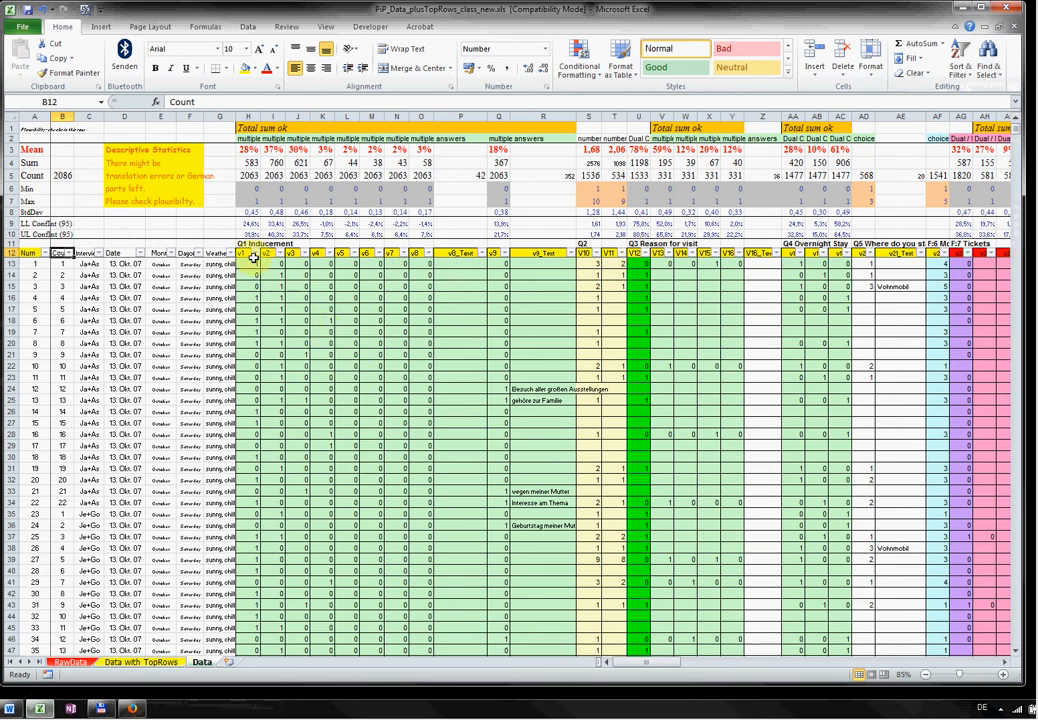
click(257, 254)
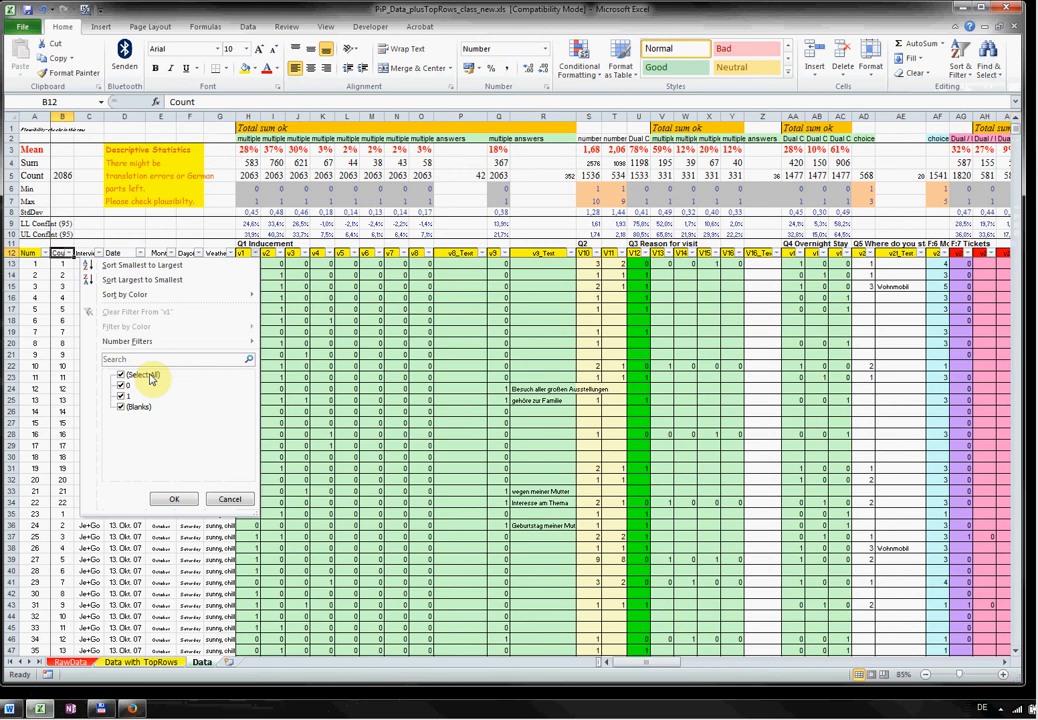
click(256, 254)
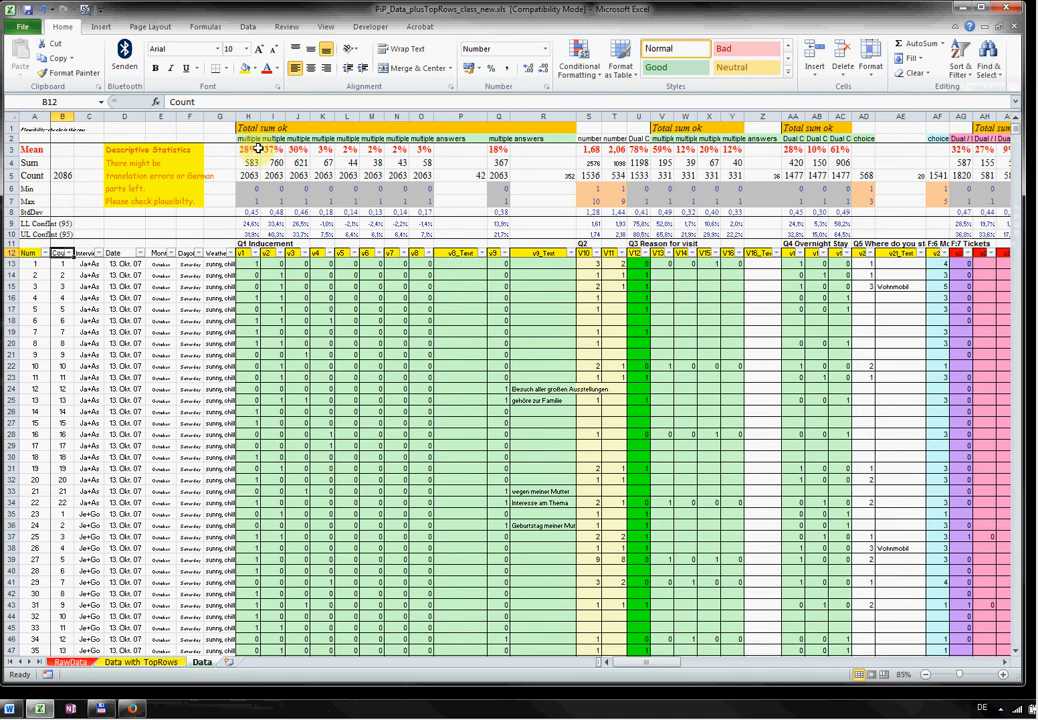
Inspect the SUBTOTAL formulas for the mean, sum and count of v1 in cells H3 to H5
click(250, 152)
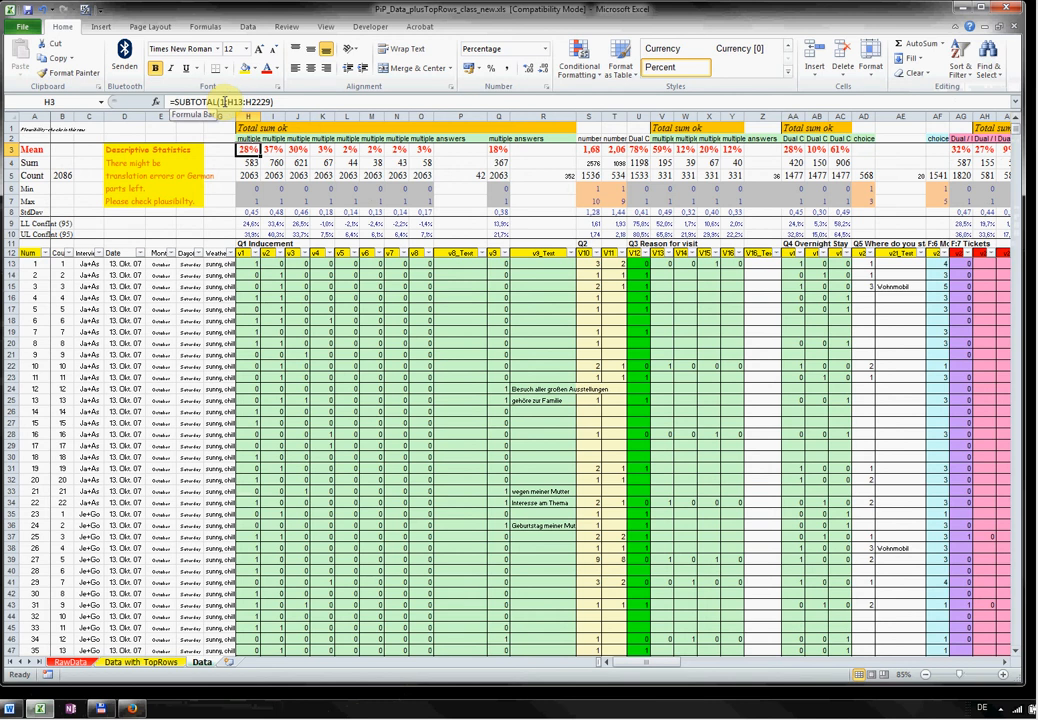
click(245, 165)
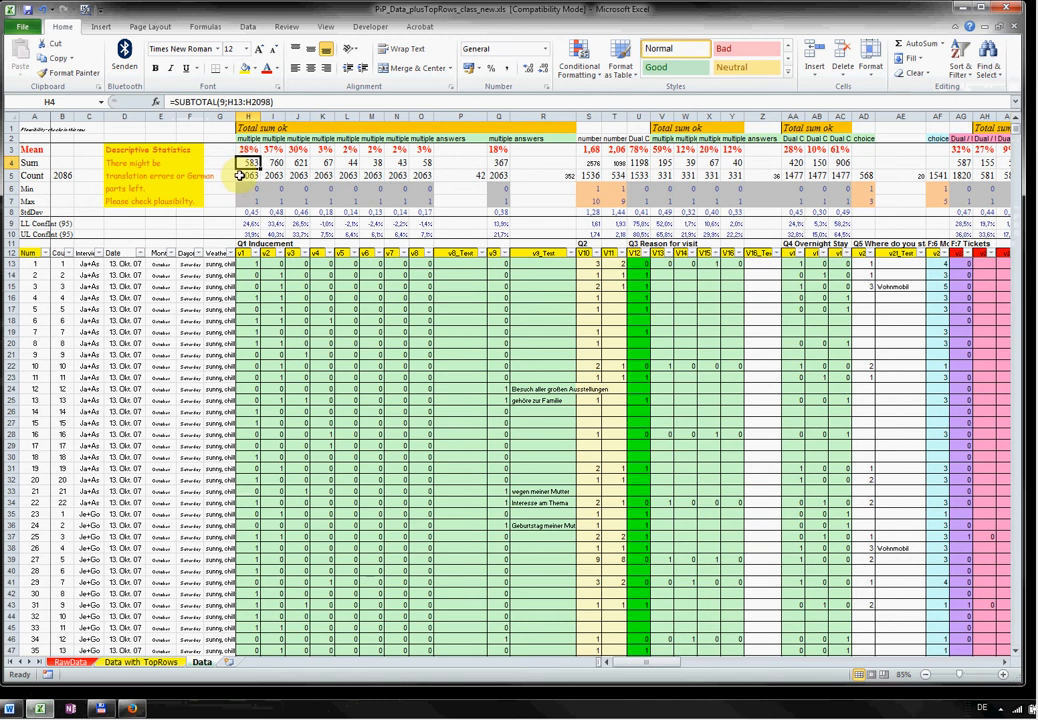
click(240, 175)
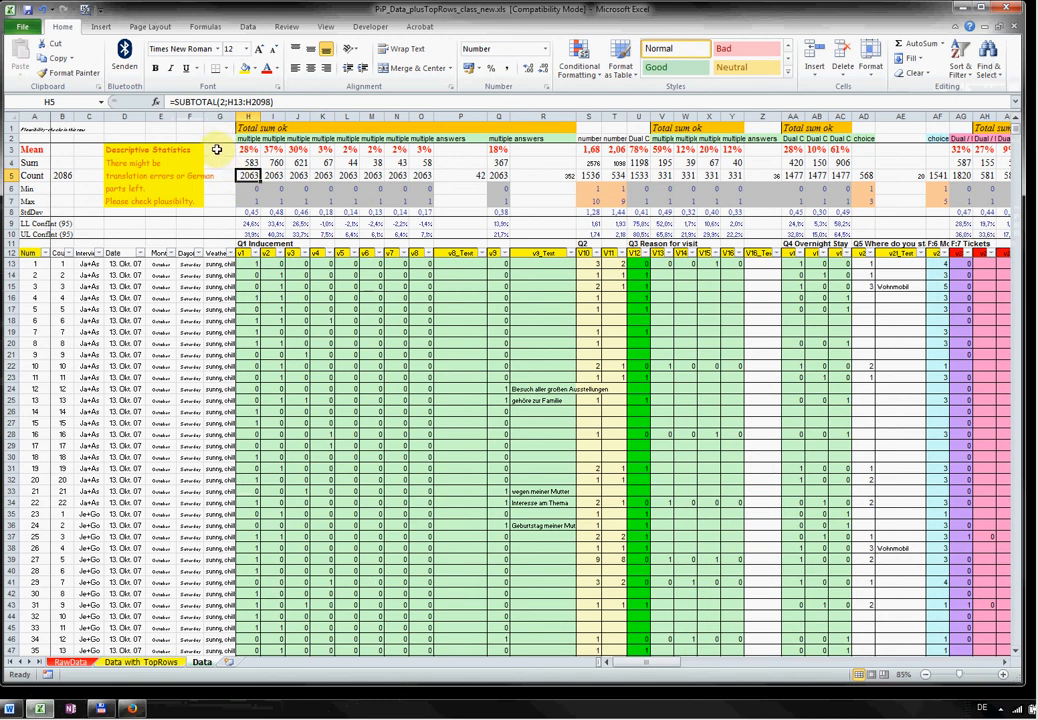
click(216, 149)
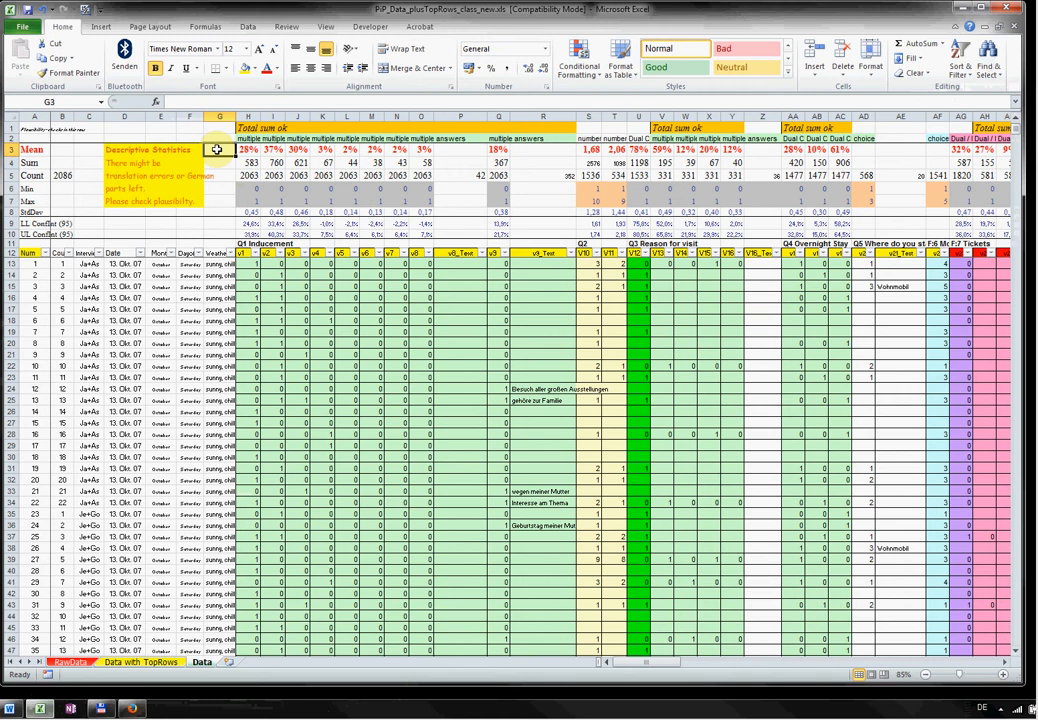
text(=)
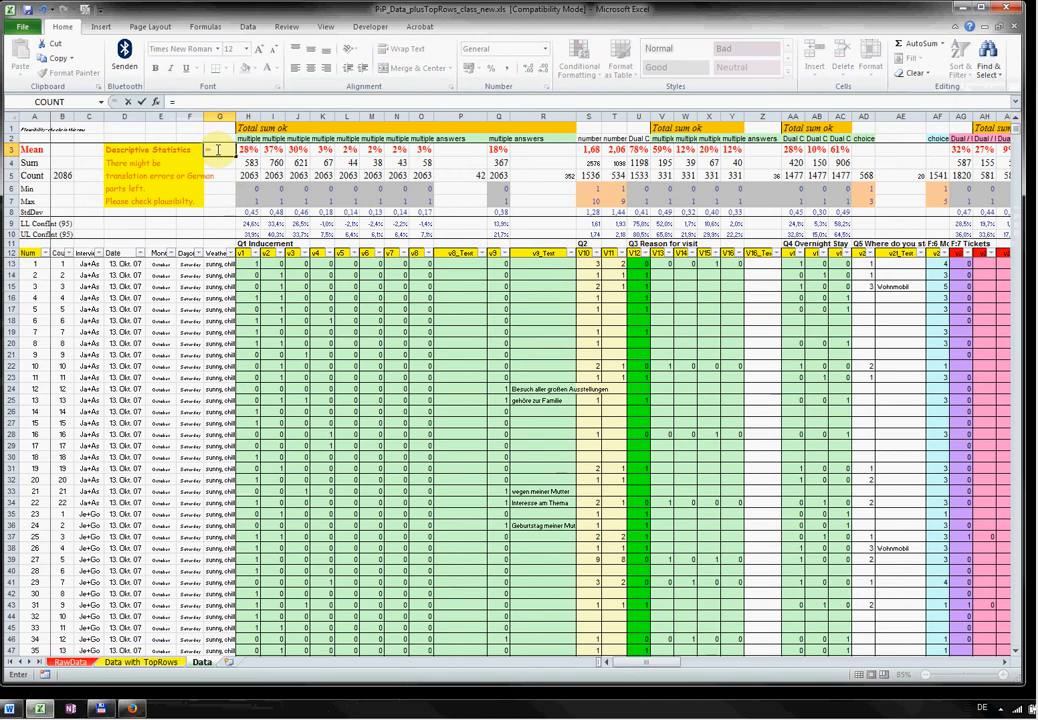
text(subto)
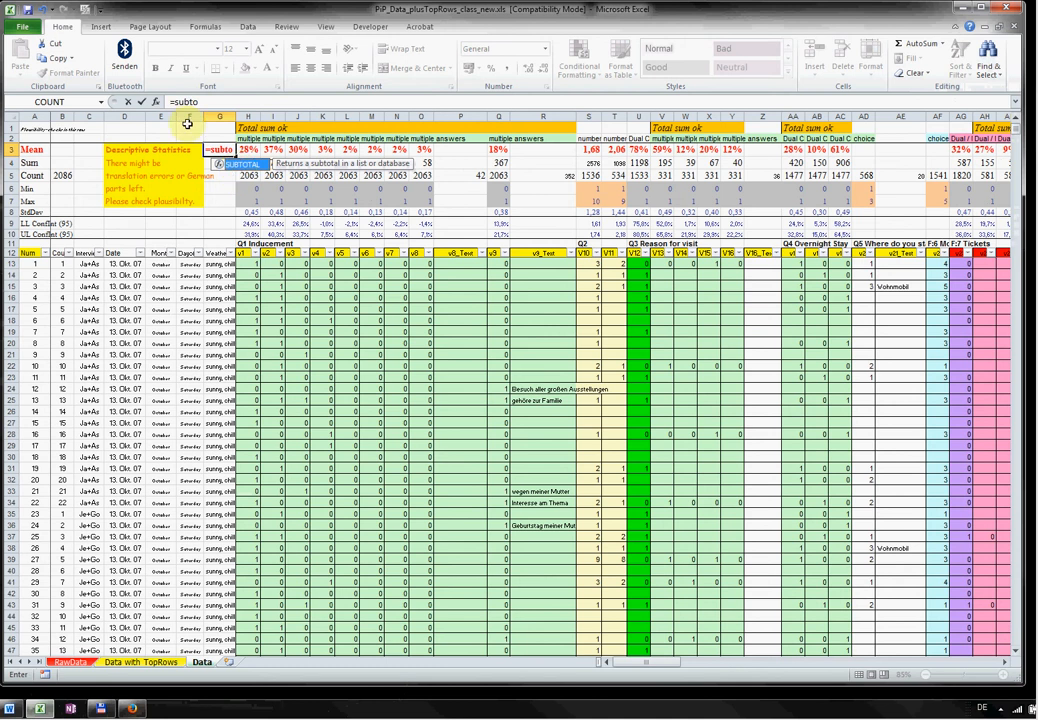
click(156, 102)
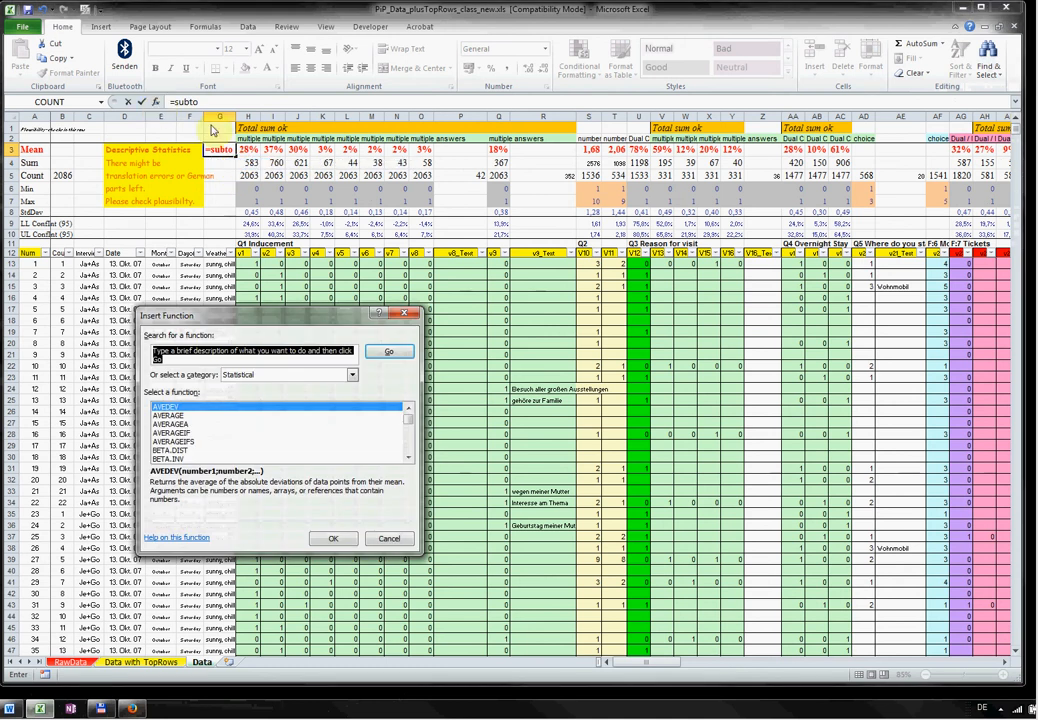
click(404, 313)
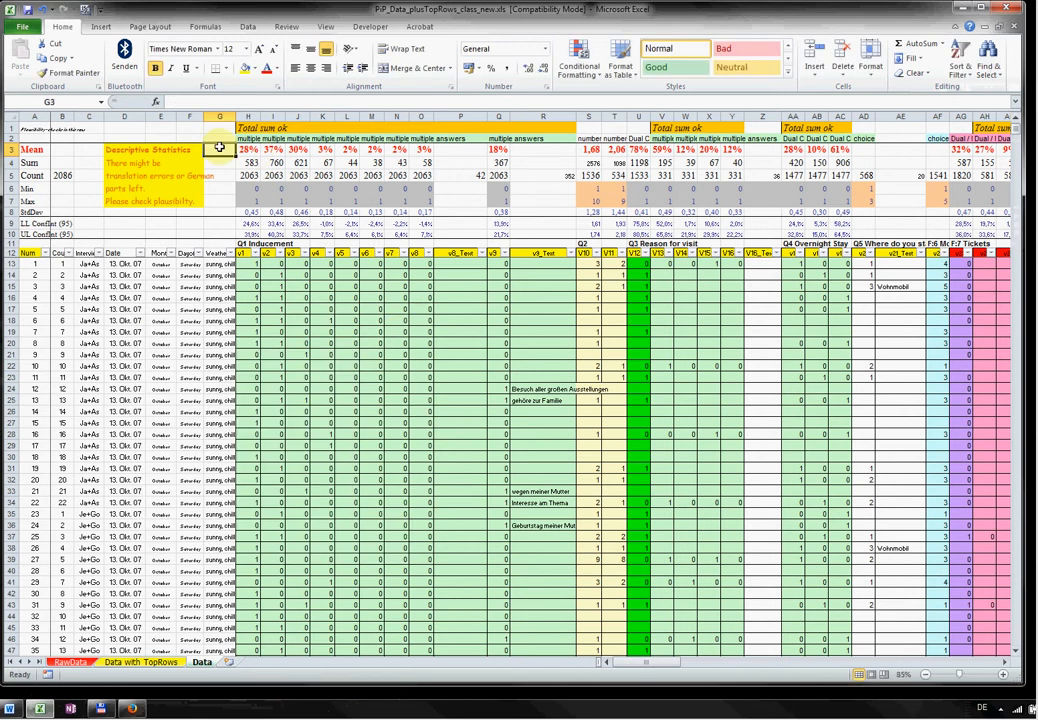
Begin a SUBTOTAL formula in cell G3 to view its available function numbers, and discard the entry
text(=subt)
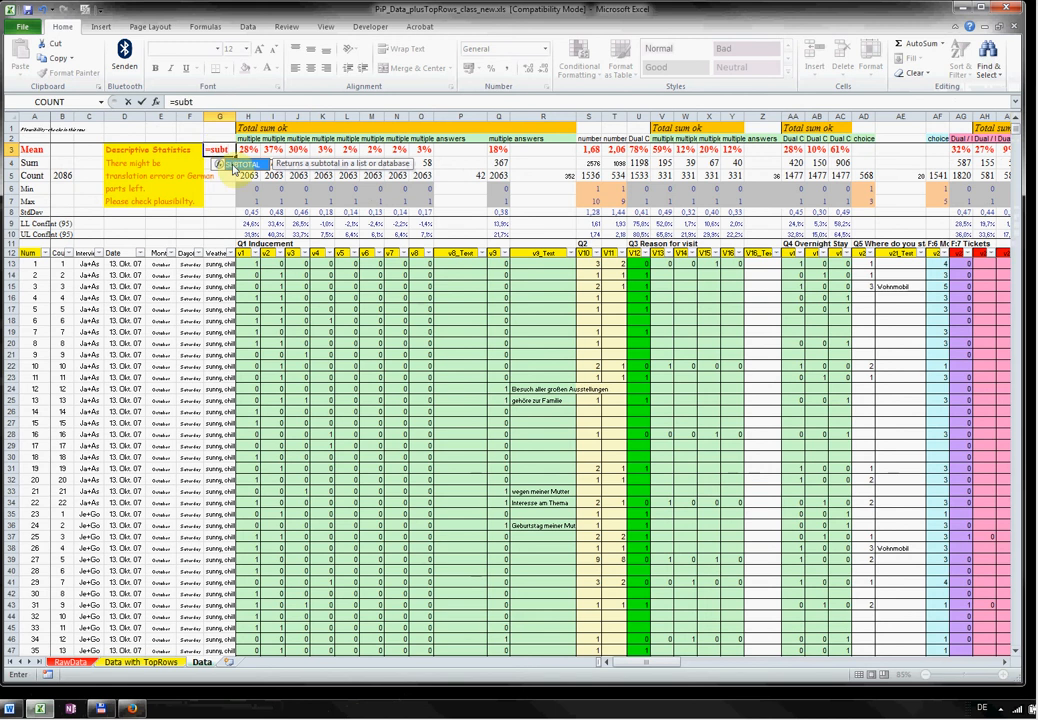
double_click(233, 163)
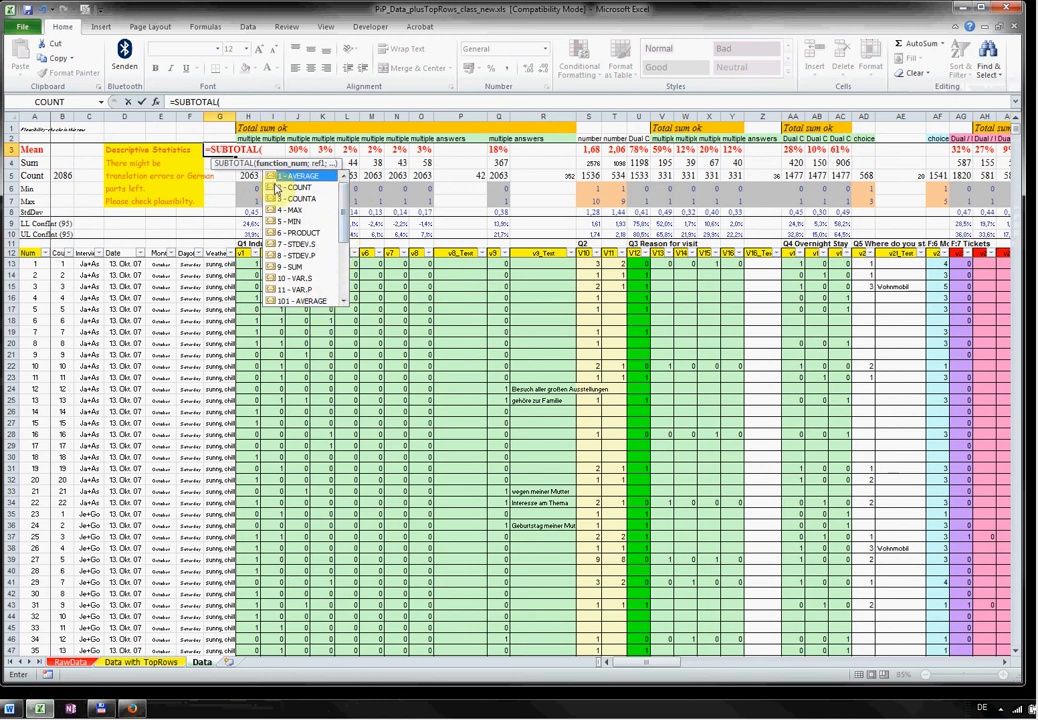
key(Escape)
key(Escape)
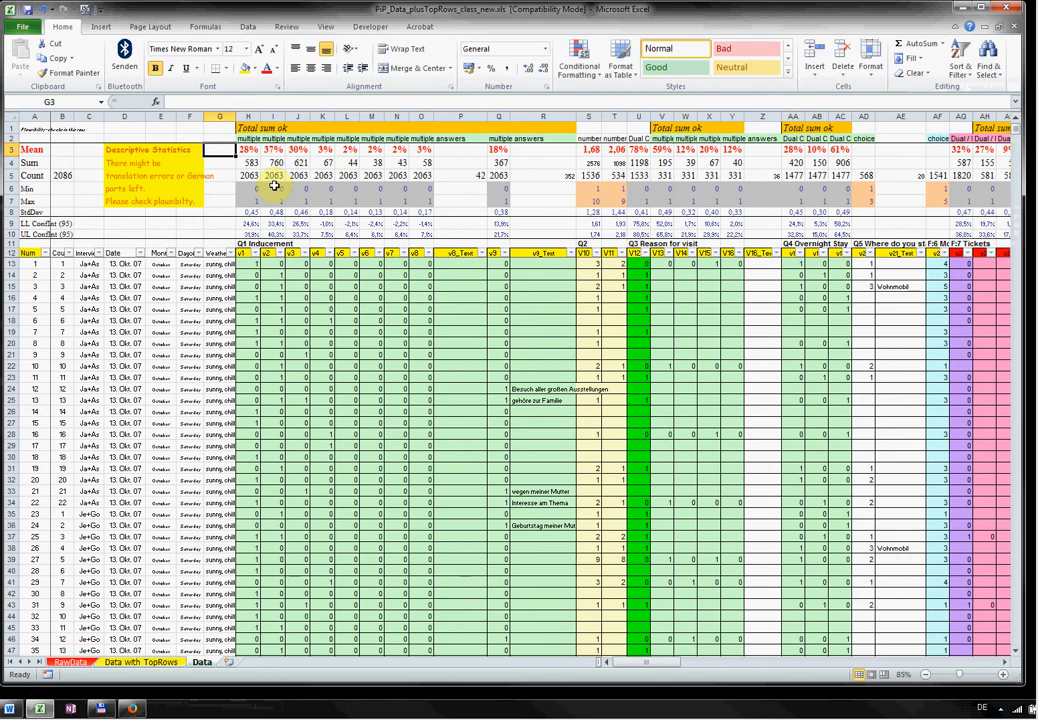
Inspect the SUBTOTAL formulas for the minimum, maximum and standard deviation of v1 in column H
click(252, 190)
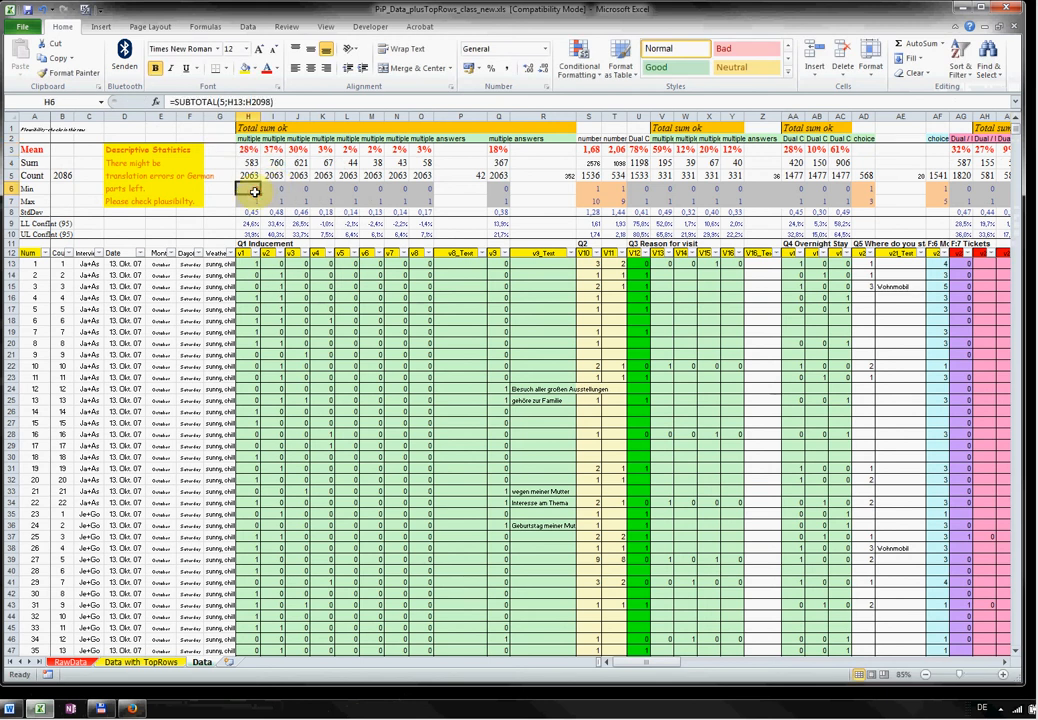
click(251, 202)
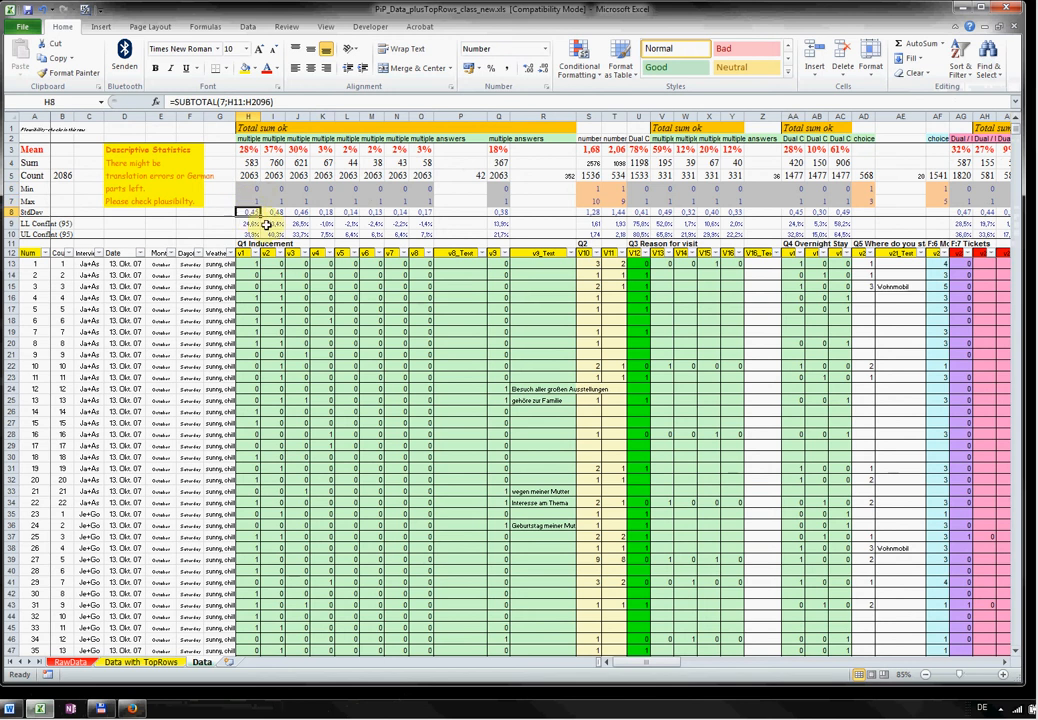
click(246, 212)
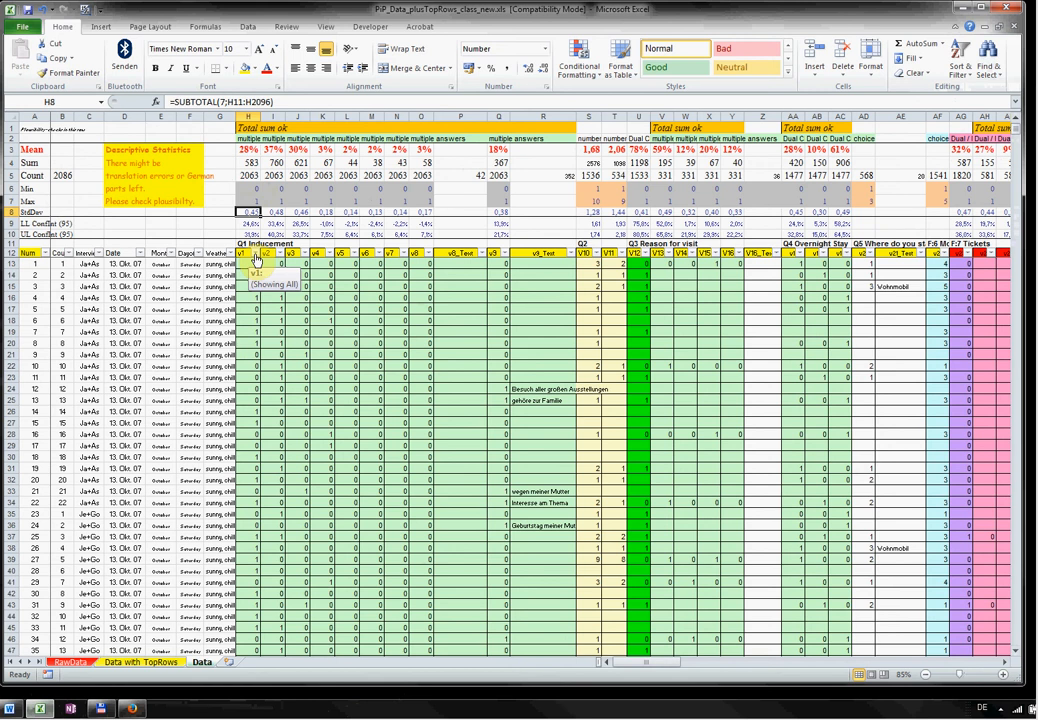
Filter the v1 column to show only rows with the value 1, and widen column H slightly
click(257, 257)
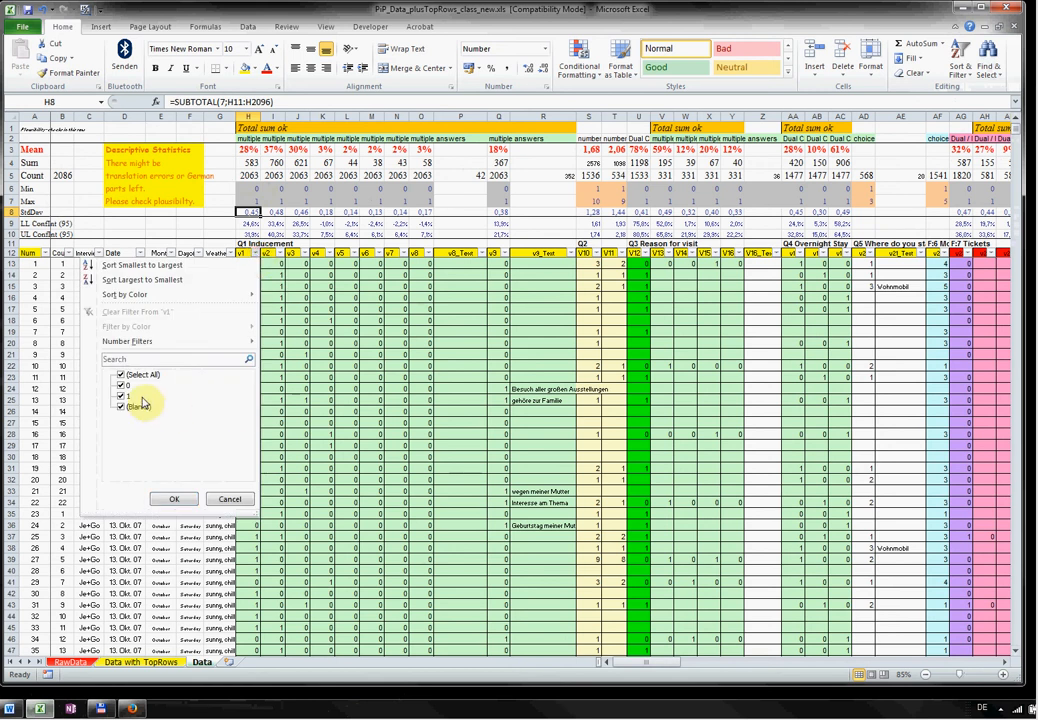
click(121, 375)
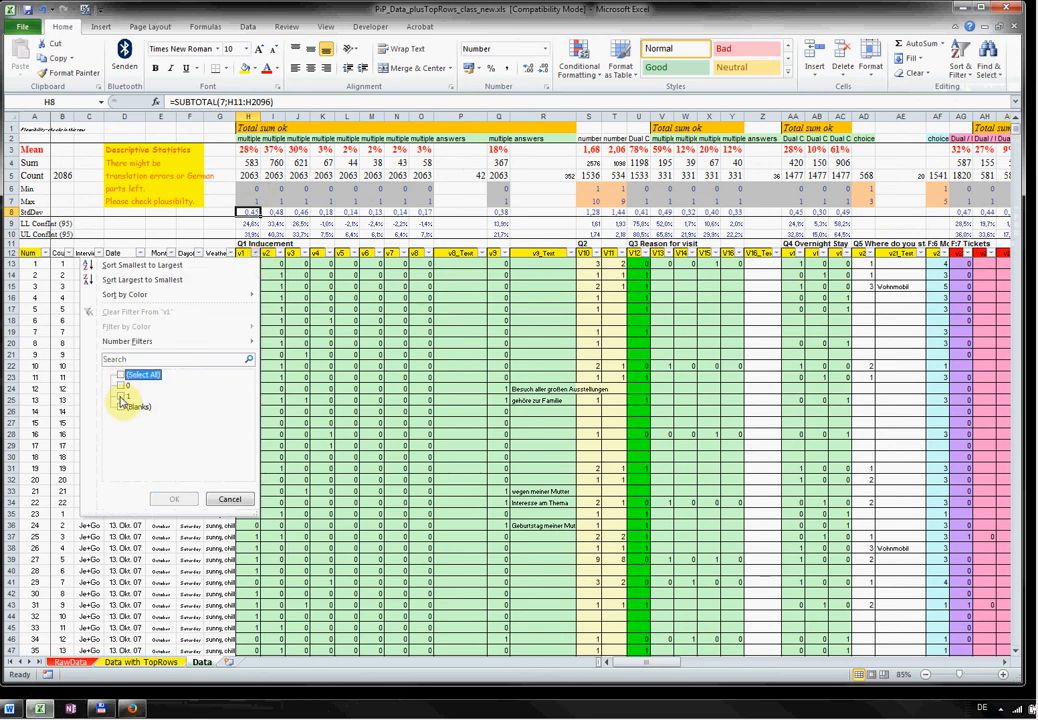
click(121, 398)
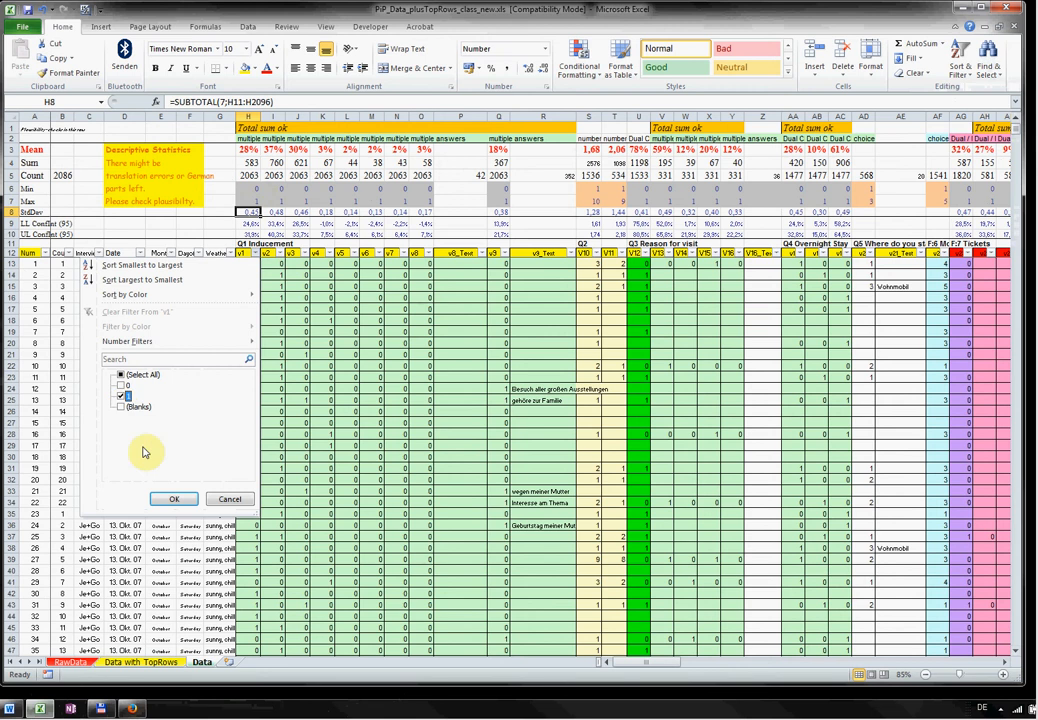
click(175, 501)
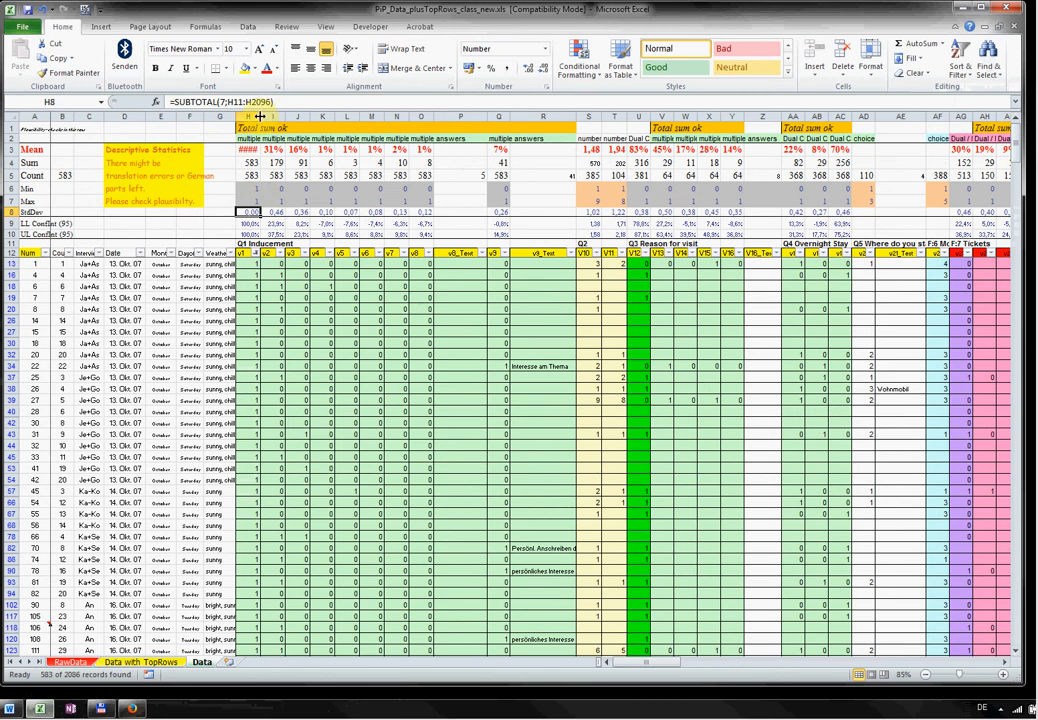
drag(260, 116, 263, 116)
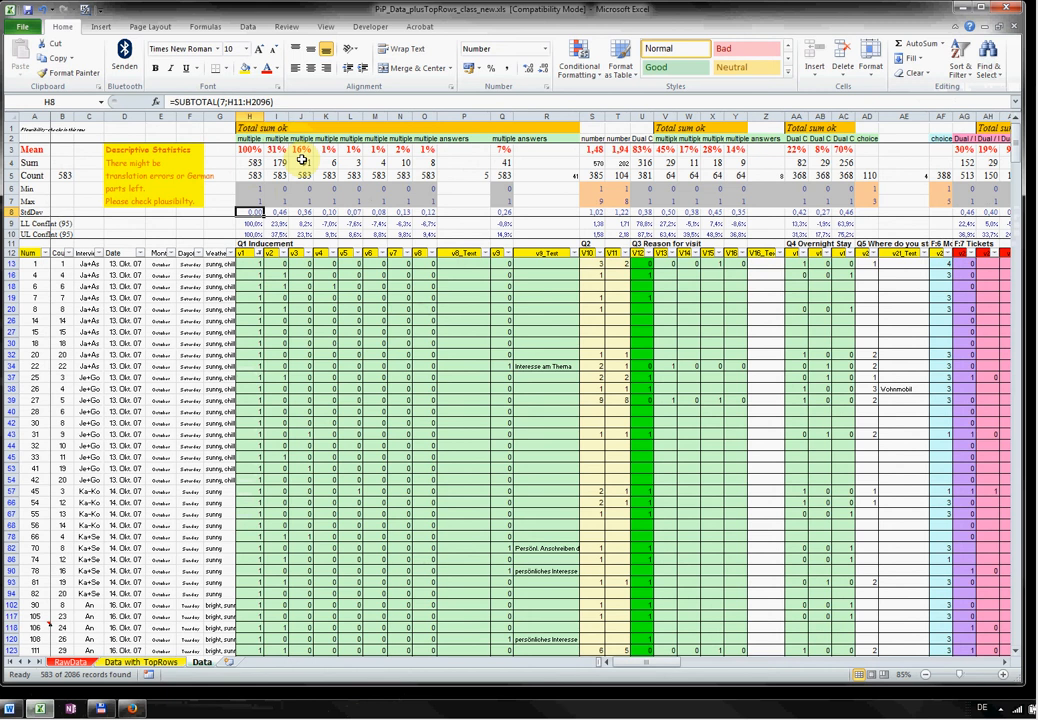
Reselect all values in the v1 filter to show every record again
click(259, 254)
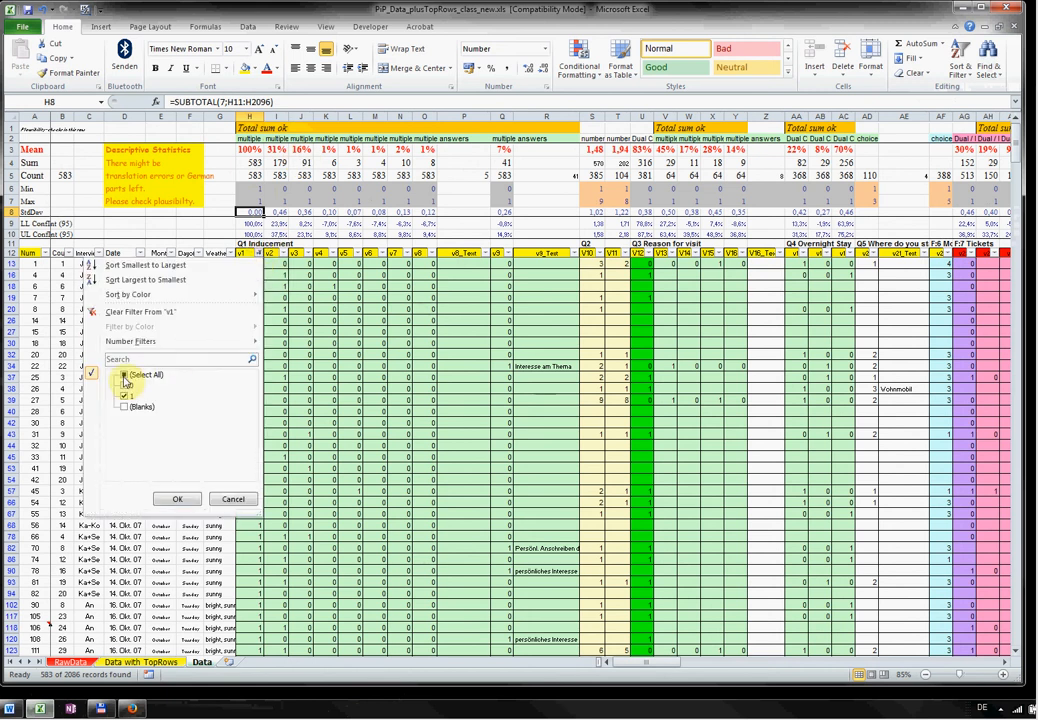
click(125, 376)
click(172, 497)
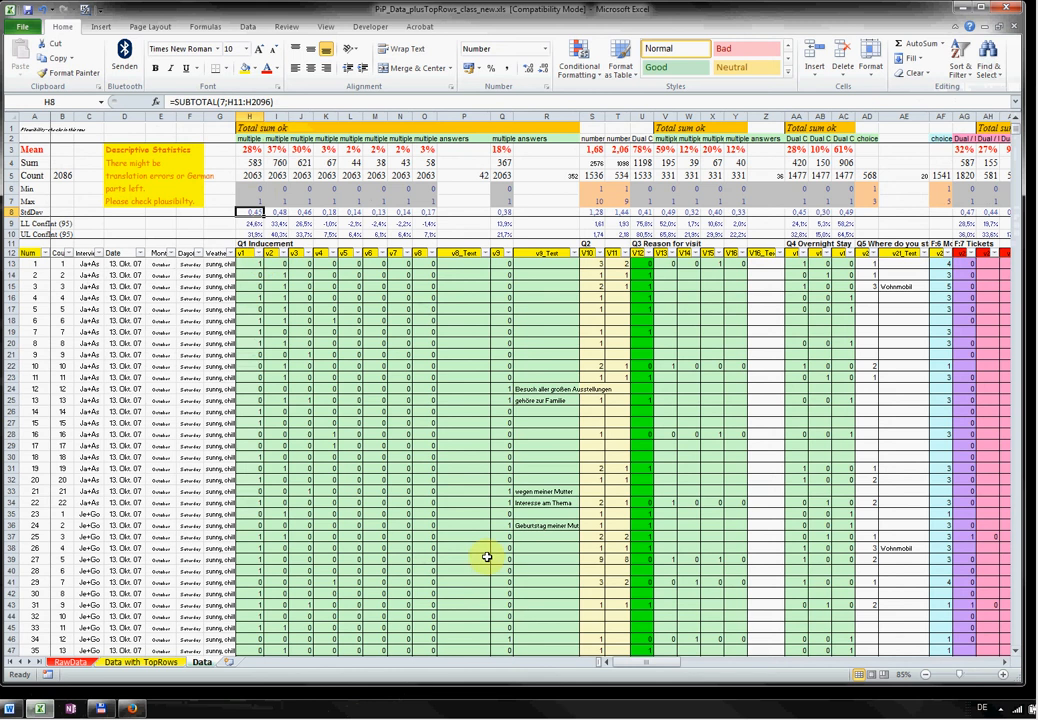
Inspect the mean formula for the Q28 column in cell DG3
drag(660, 662, 882, 674)
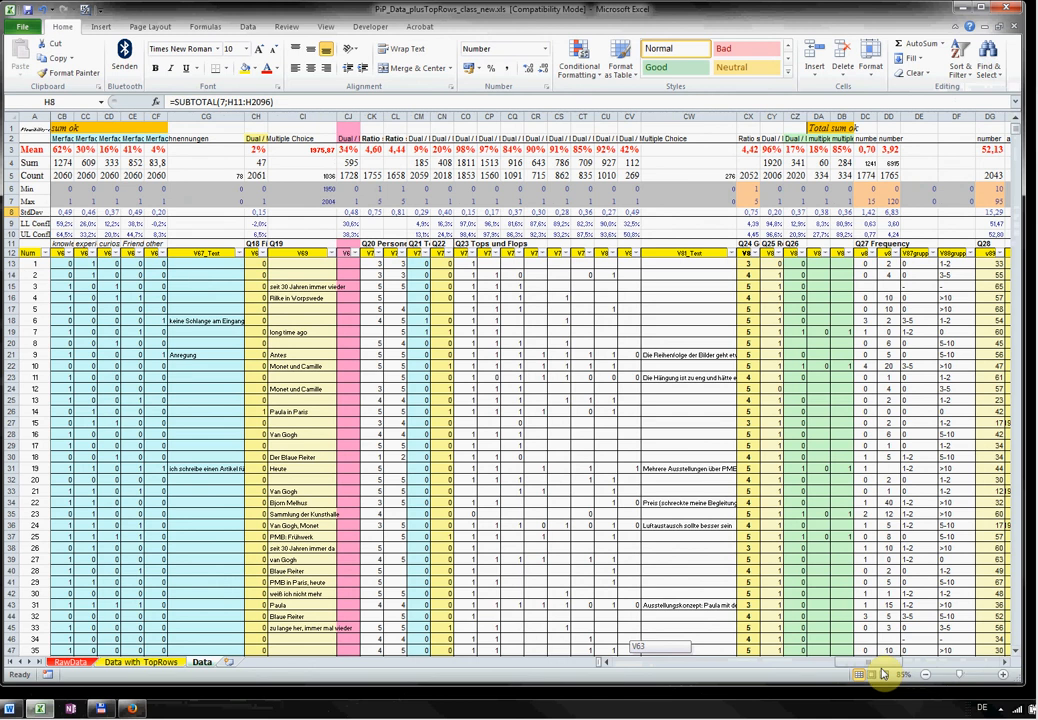
drag(882, 674, 915, 665)
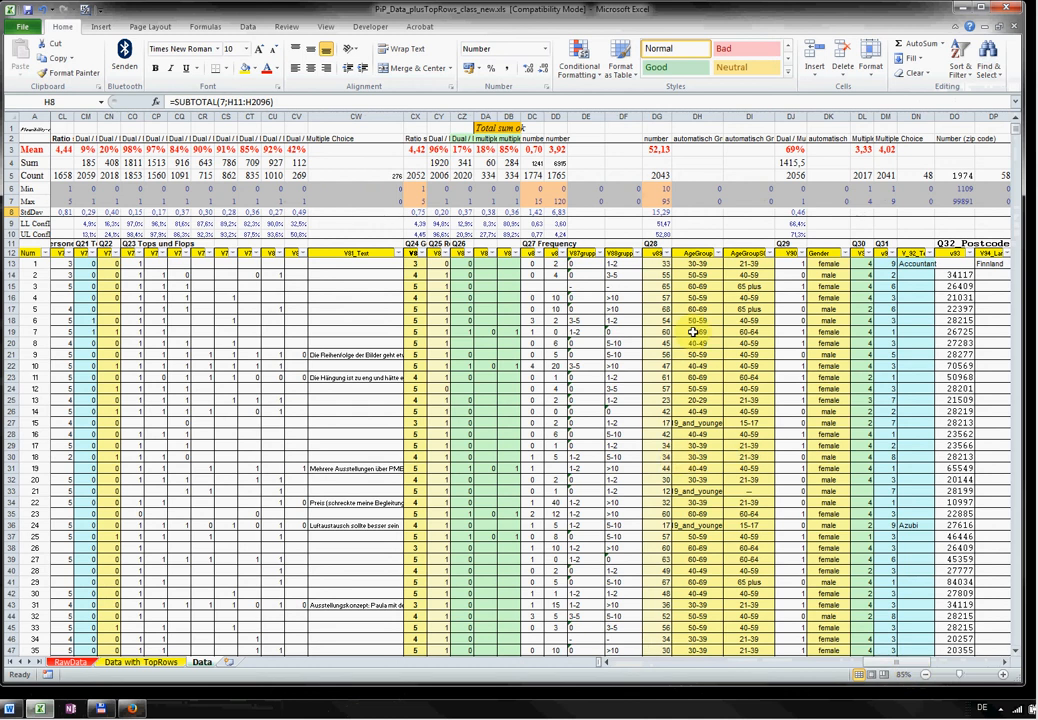
click(663, 148)
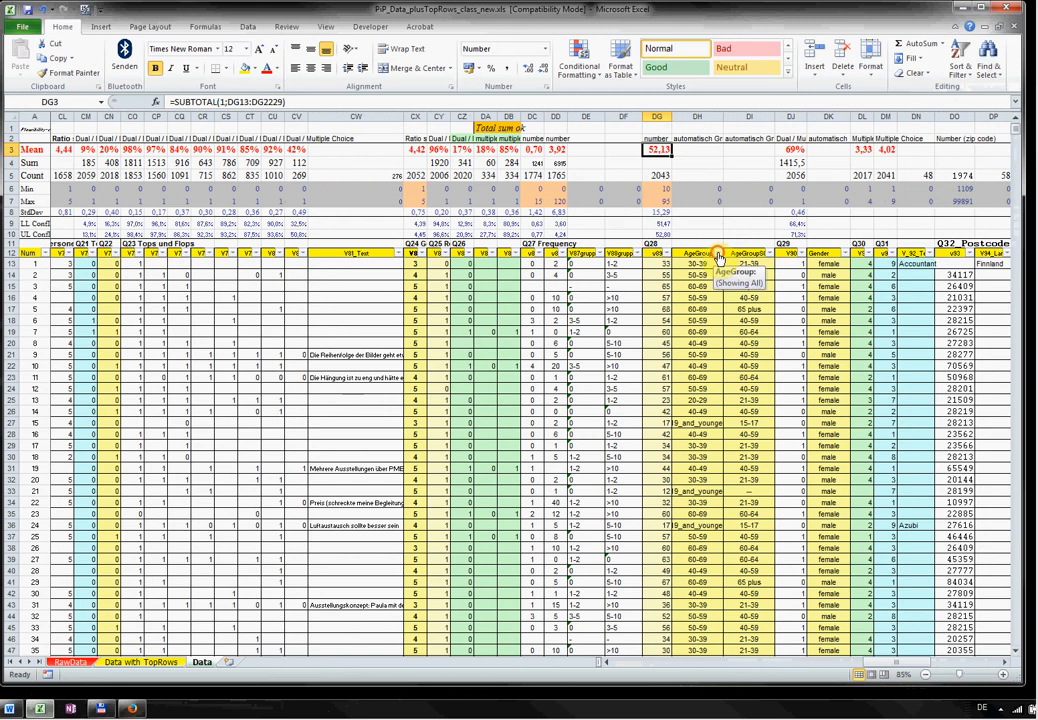
Filter the AgeGroup column to show only visitors in the 20-29 group
click(718, 256)
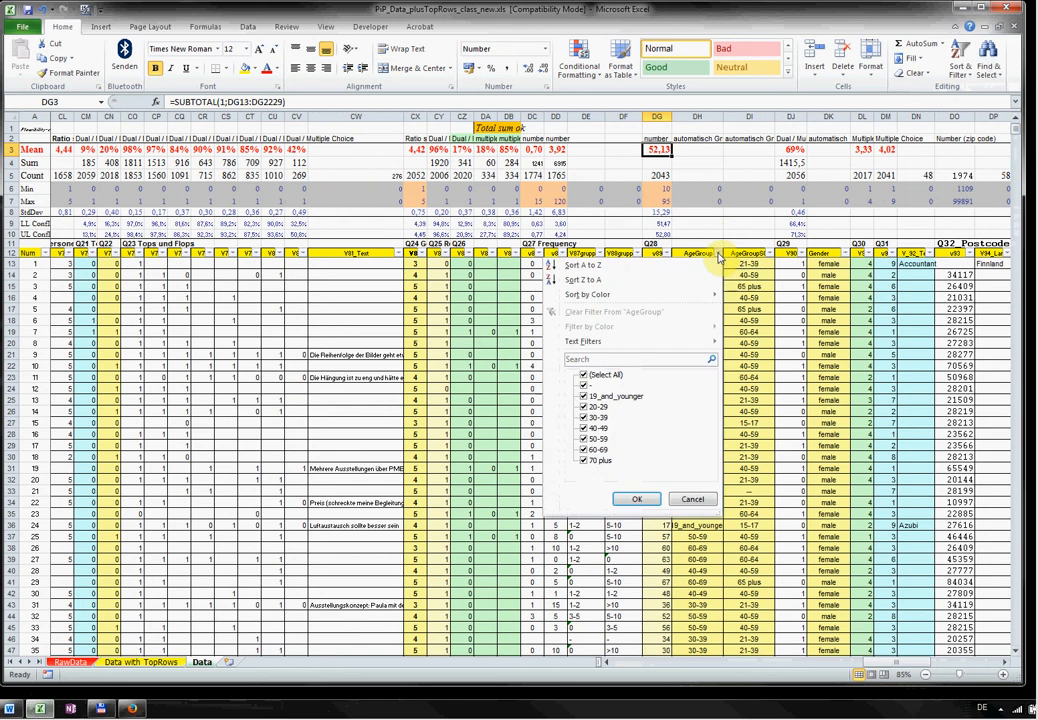
click(583, 374)
click(584, 407)
click(584, 417)
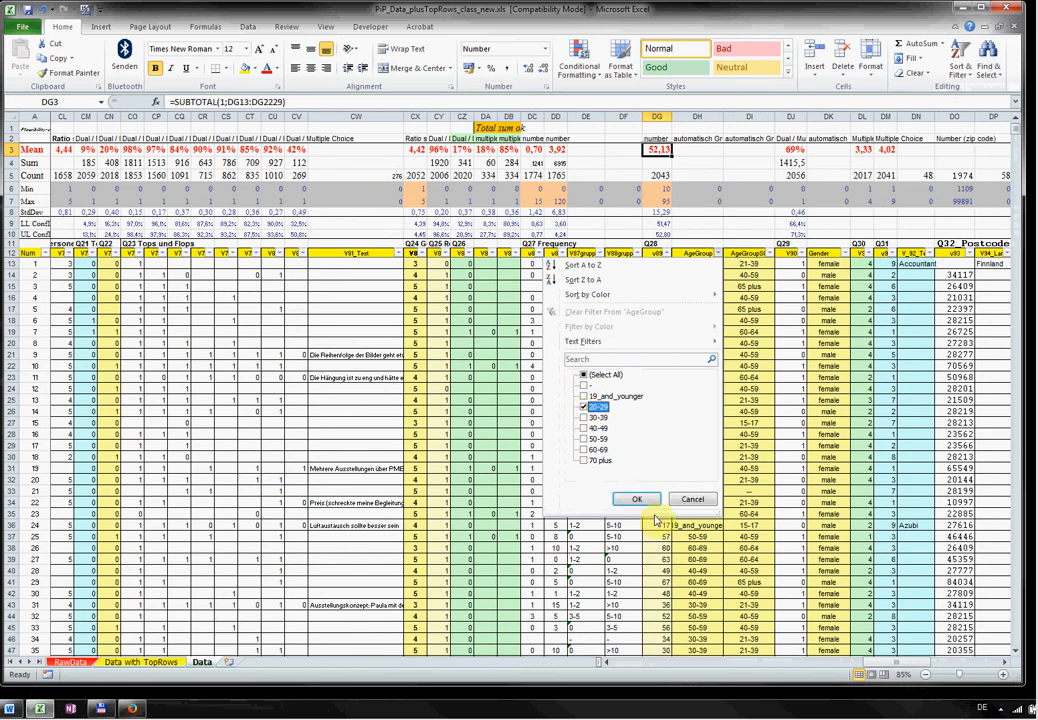
click(645, 498)
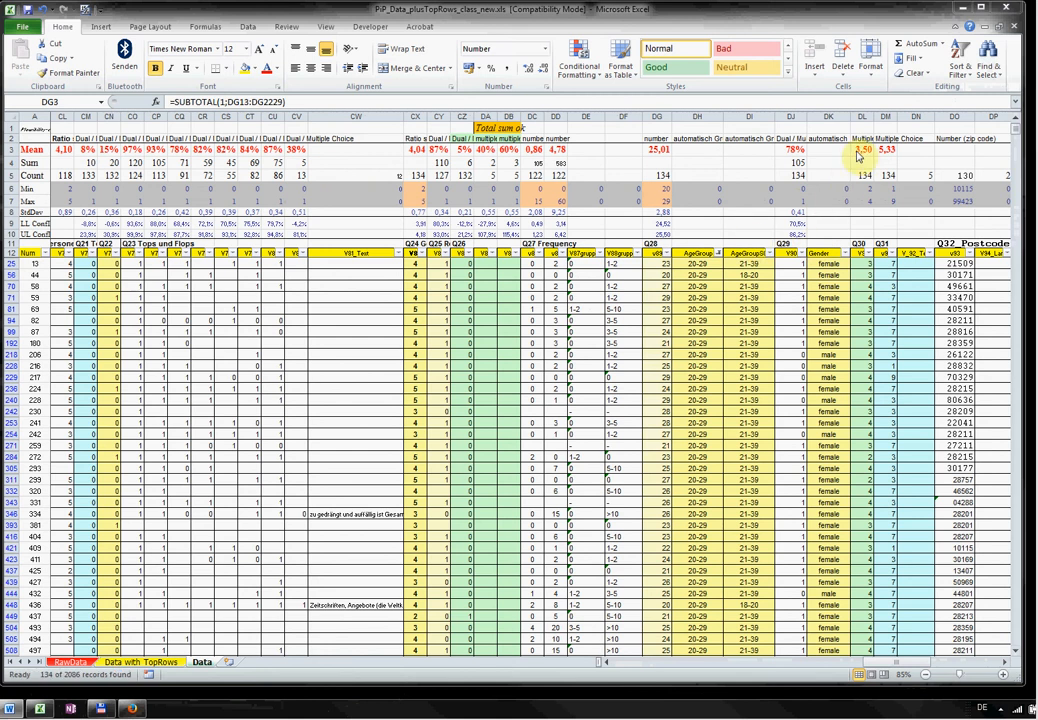
Reselect all values in the AgeGroup filter to show every record again
click(720, 256)
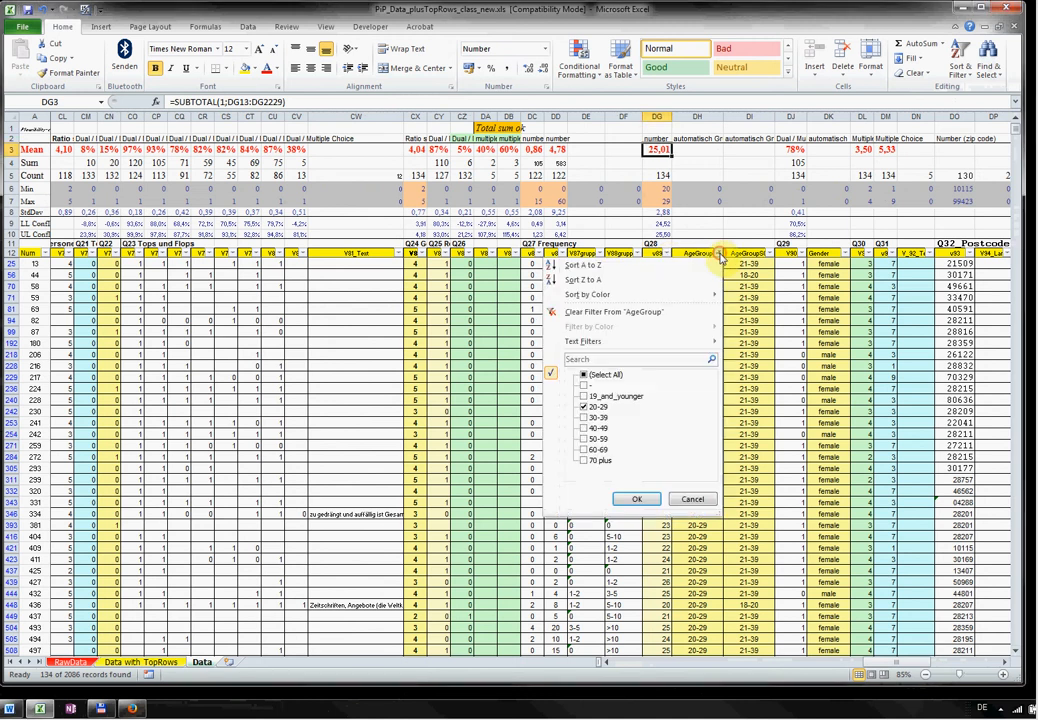
click(584, 374)
click(634, 498)
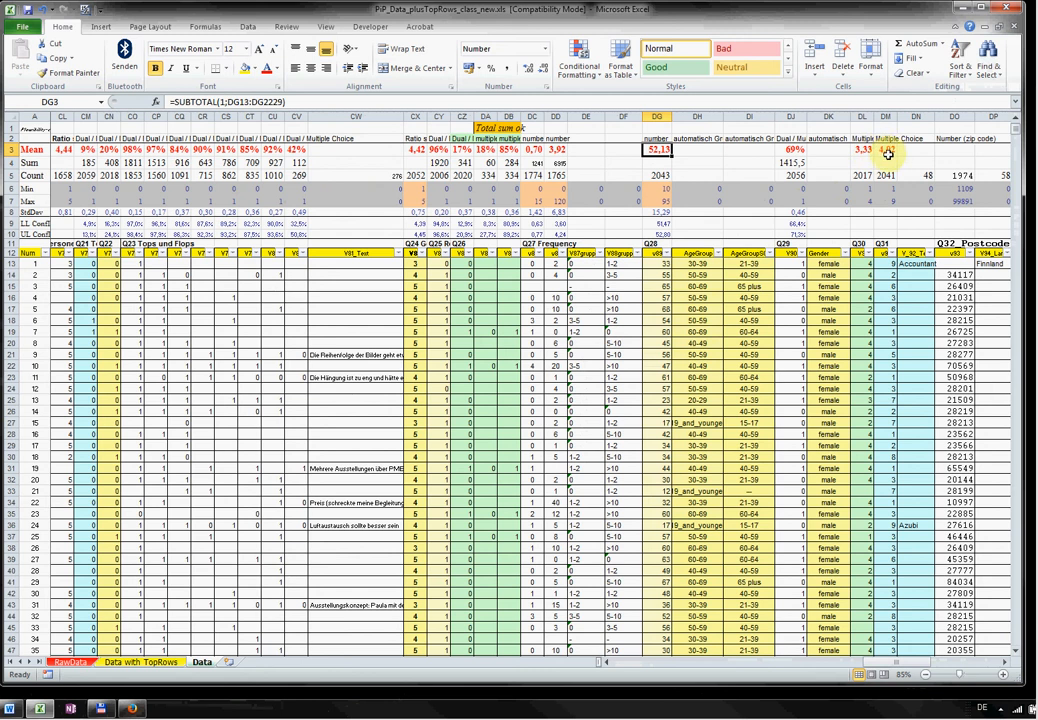
Filter the AgeGroup column to show only the 60-69 and 70 plus groups
click(668, 253)
click(720, 253)
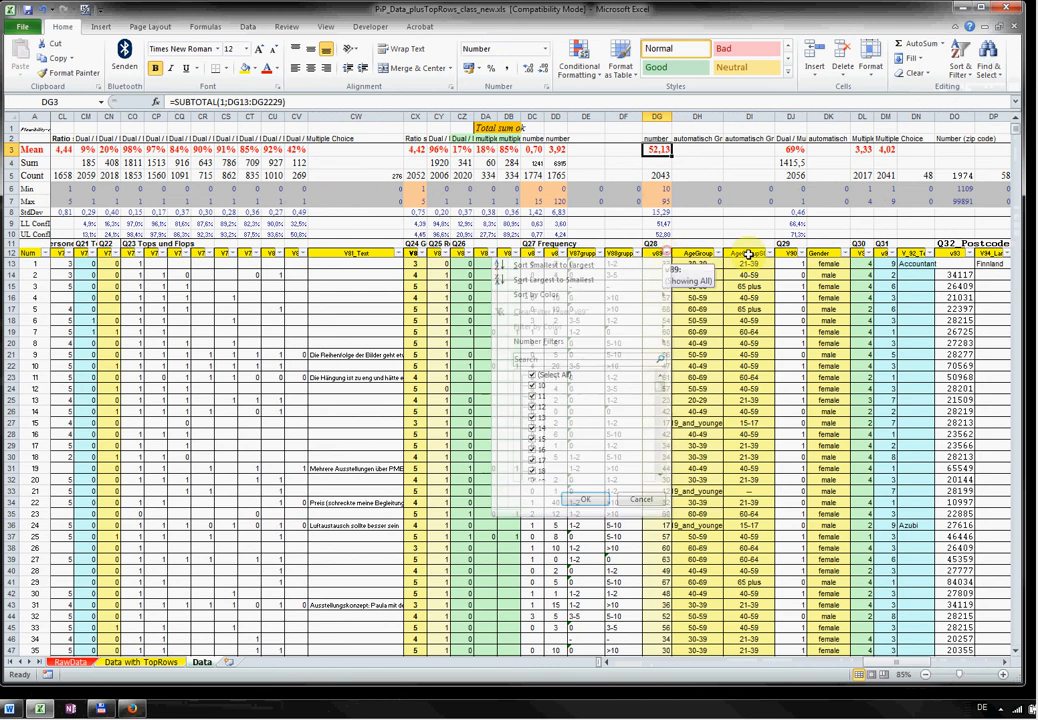
click(720, 253)
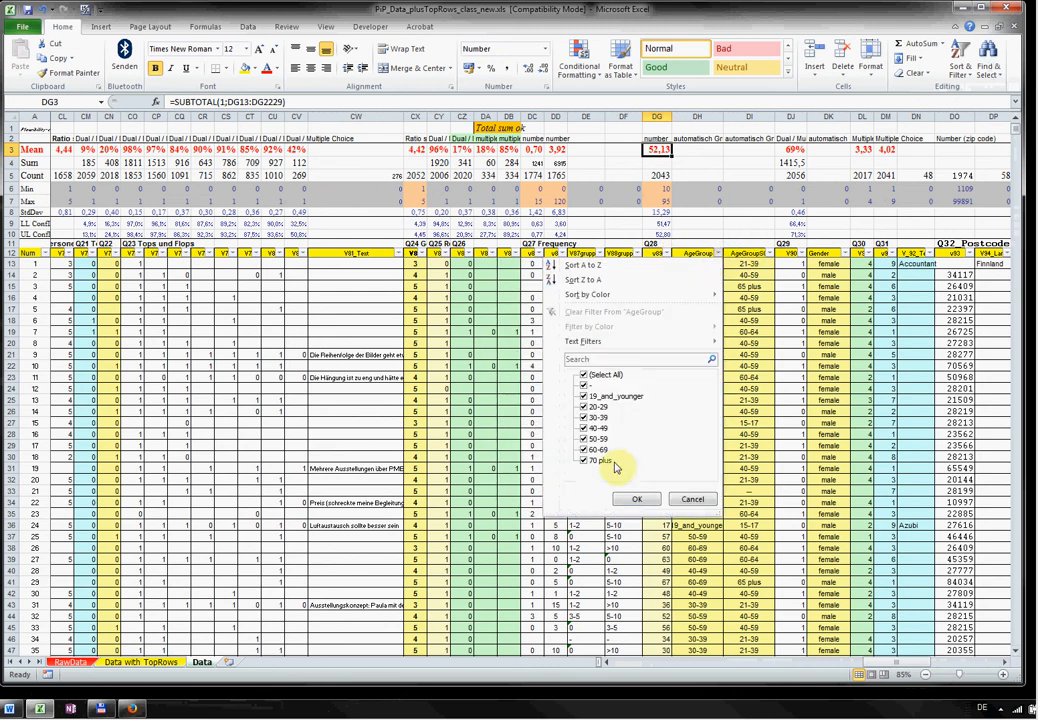
click(584, 375)
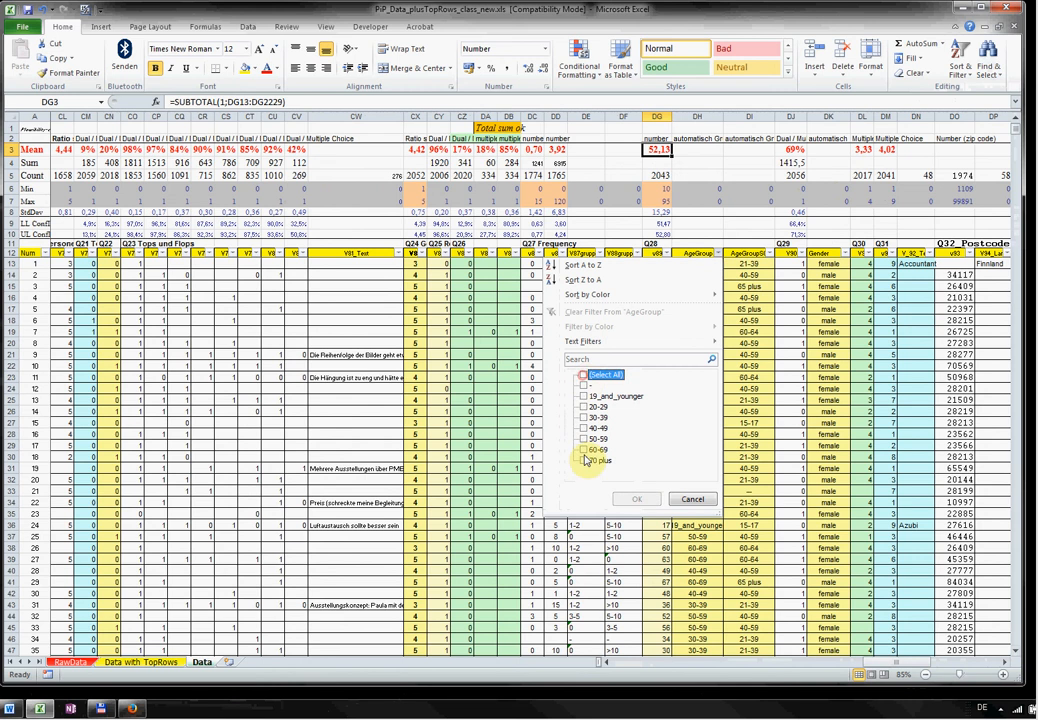
click(584, 449)
click(584, 460)
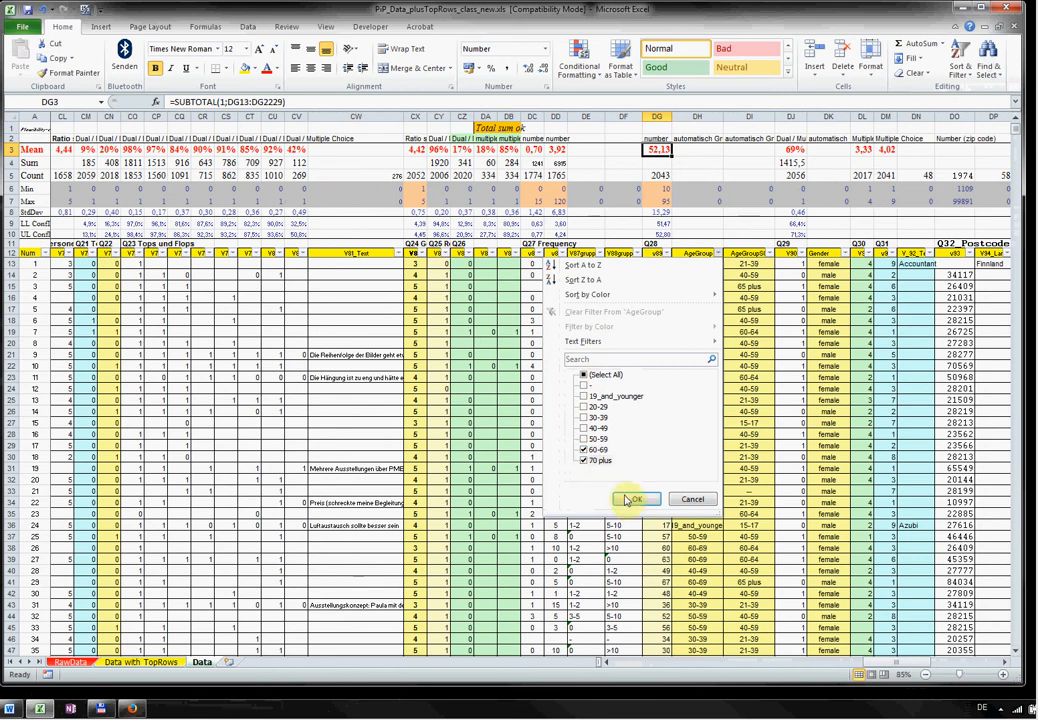
click(637, 498)
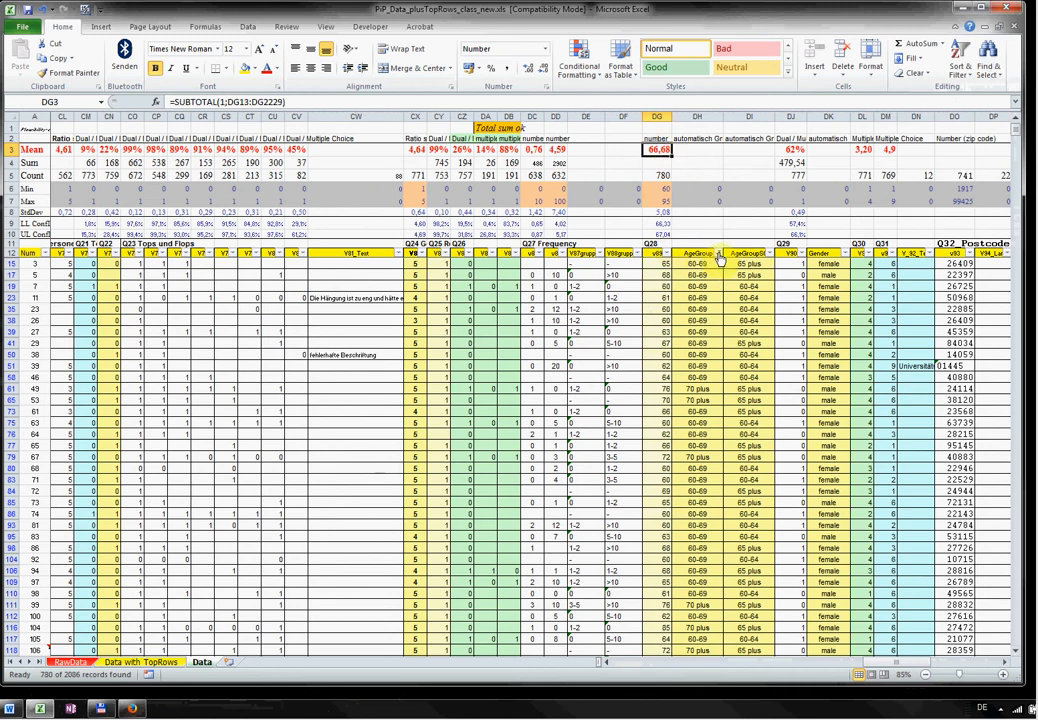
Remove the restriction to older visitors by reselecting every age group in the AgeGroup filter
click(718, 254)
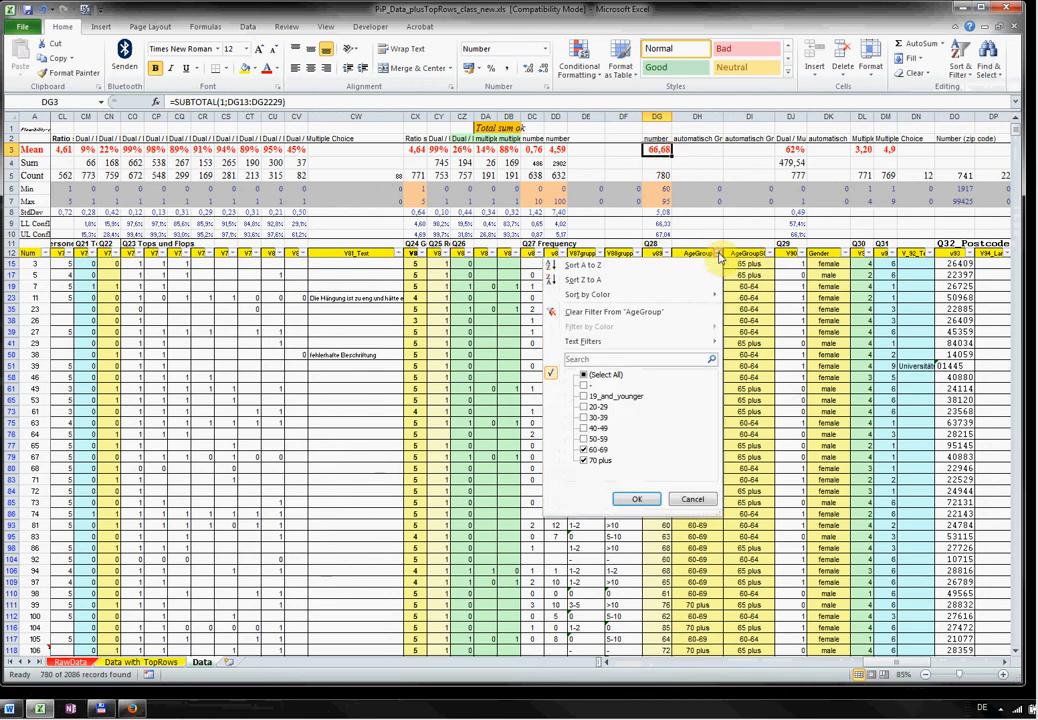
click(583, 375)
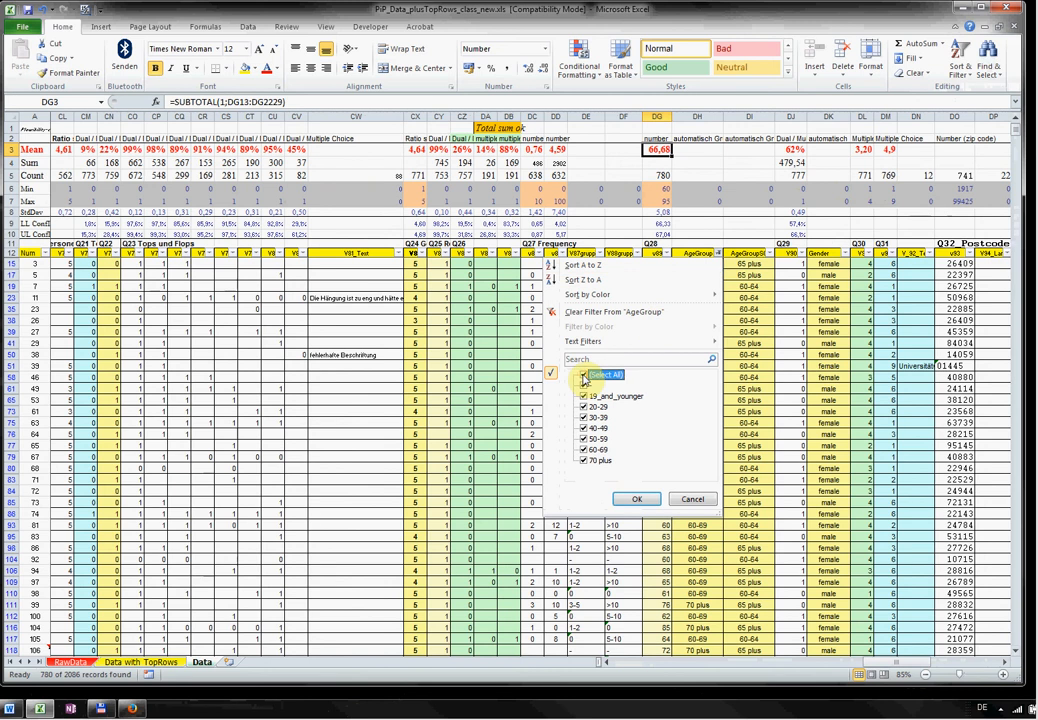
click(633, 498)
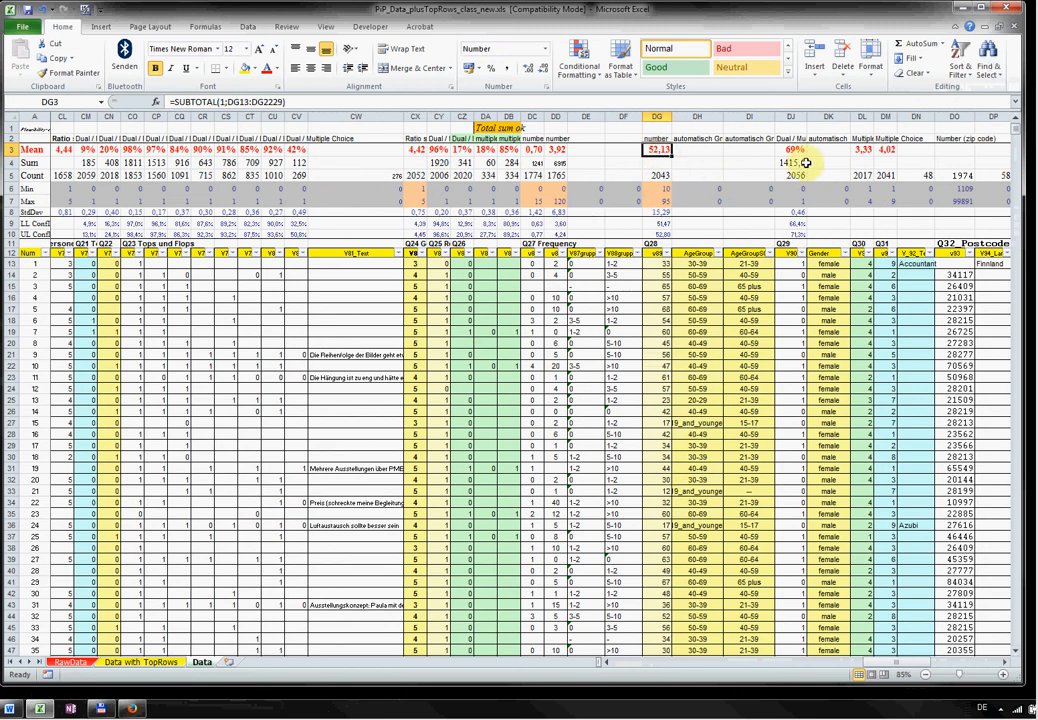
Filter the Gender column to show only female visitors
click(846, 253)
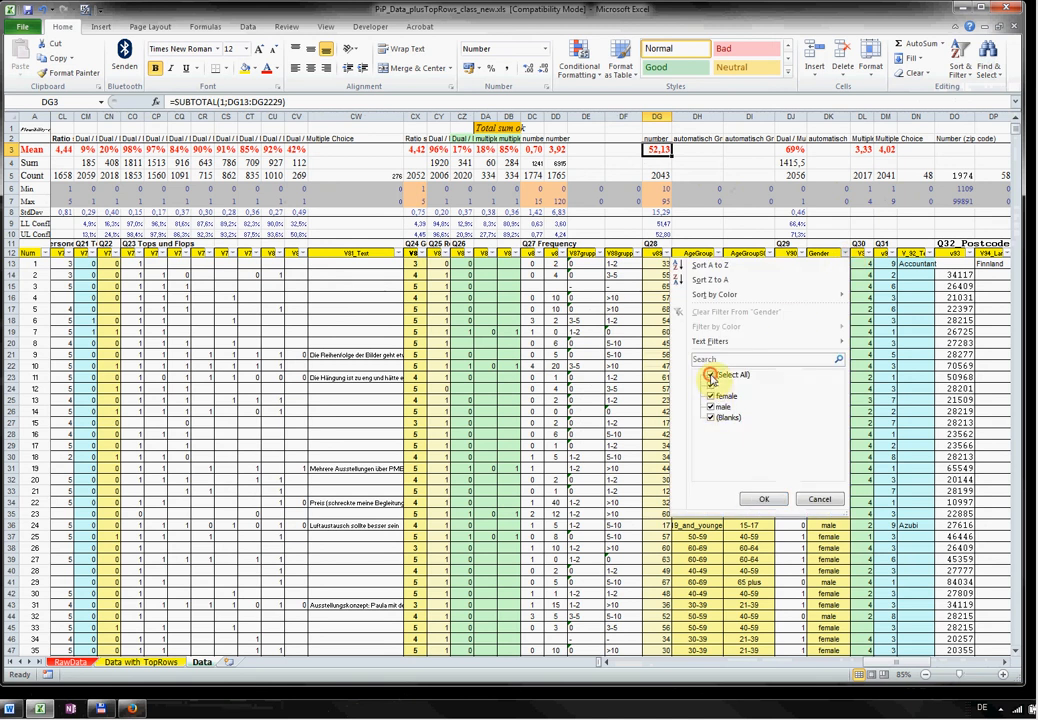
click(710, 374)
click(710, 397)
click(764, 497)
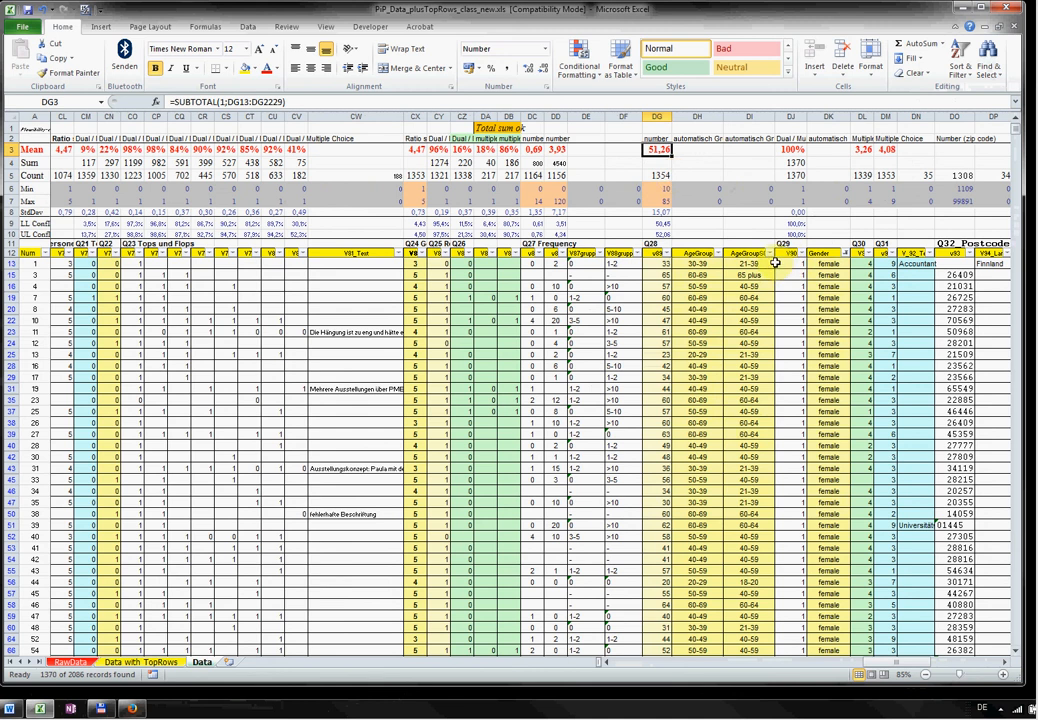
Switch the Gender filter from female to male visitors only
click(845, 257)
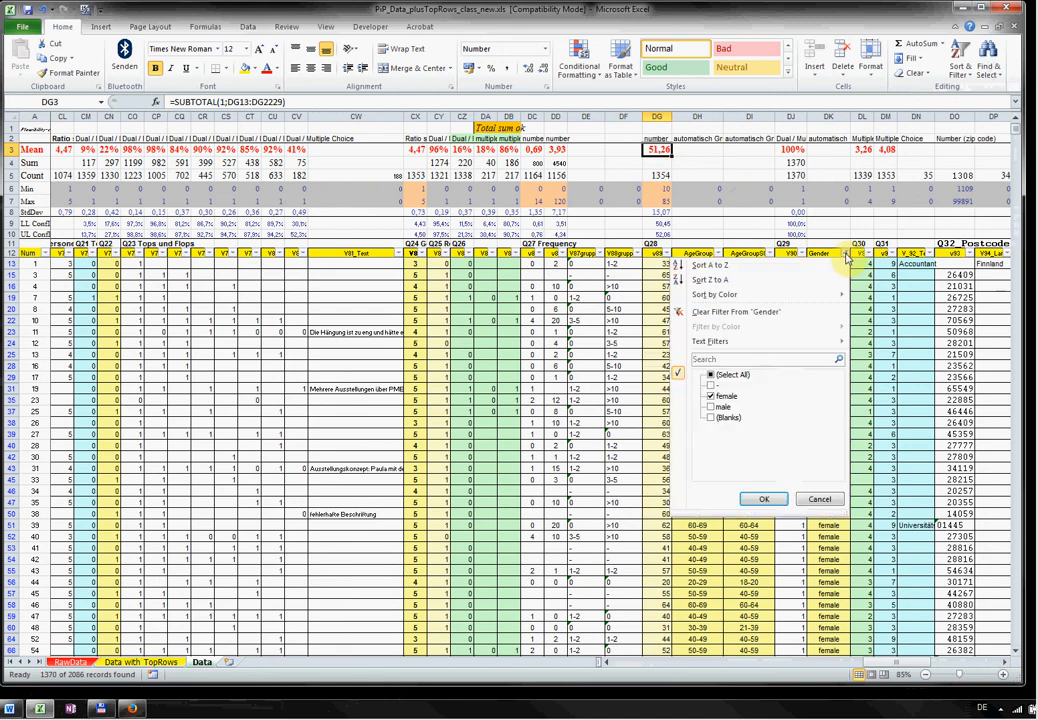
click(711, 407)
click(711, 396)
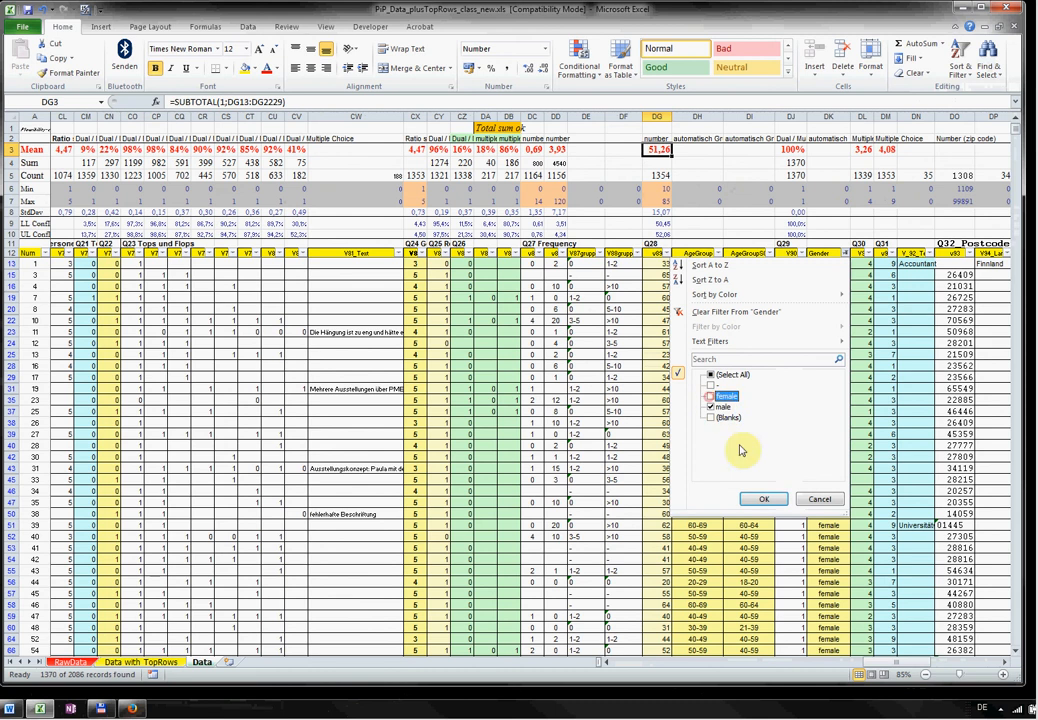
click(763, 498)
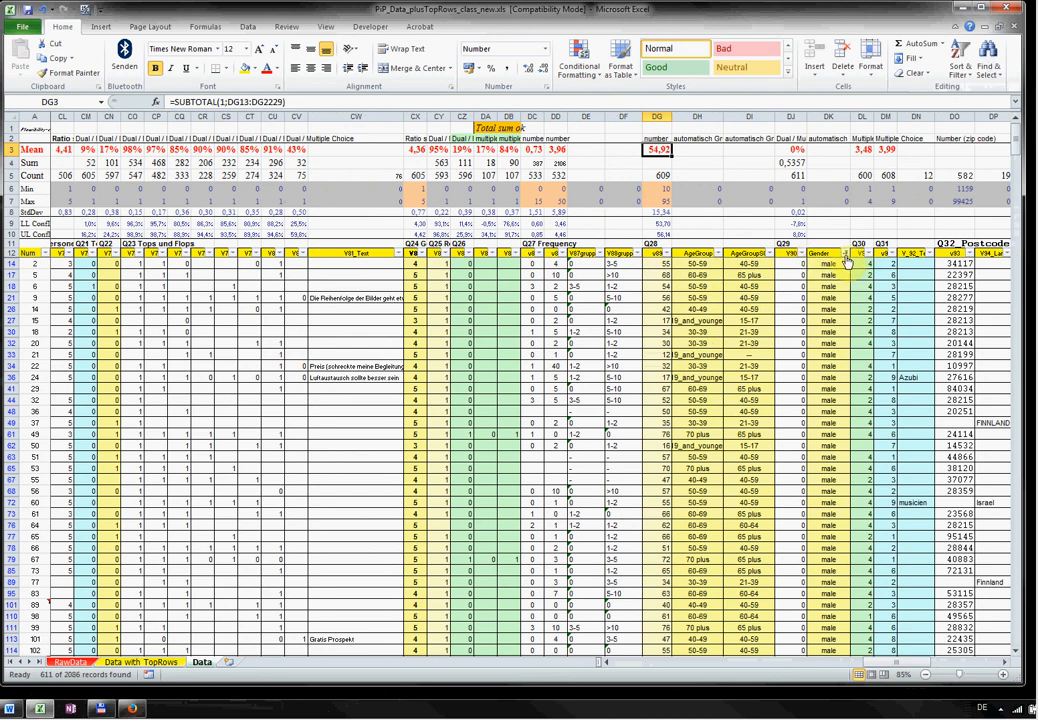
Clear the filter from the Gender column so that all records are listed
click(846, 257)
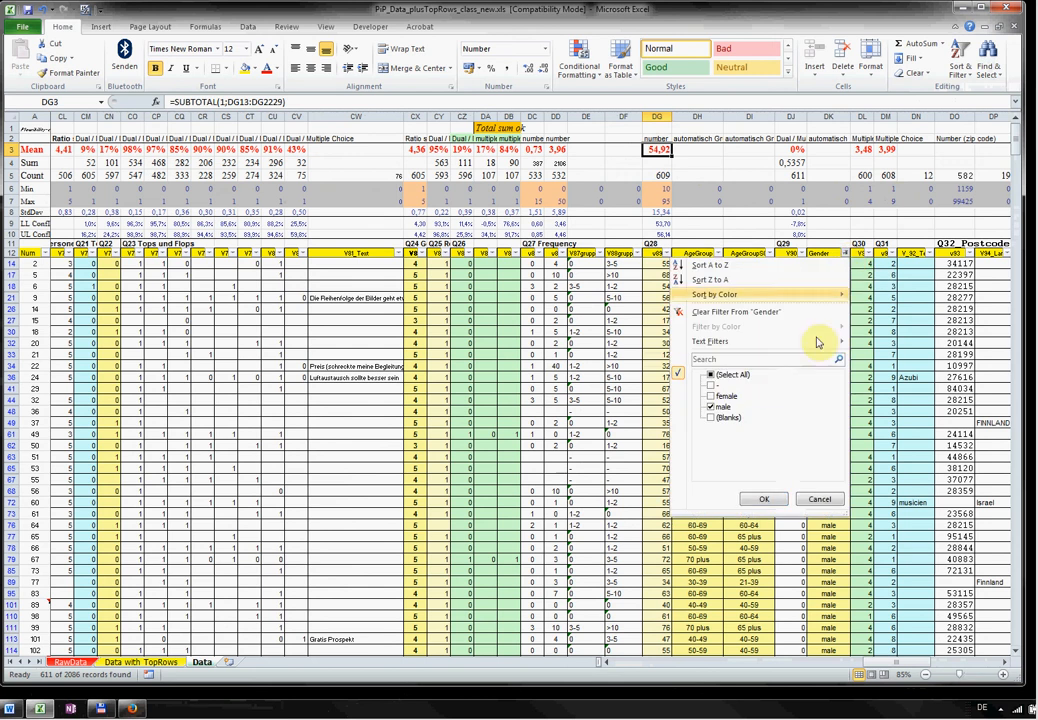
click(710, 377)
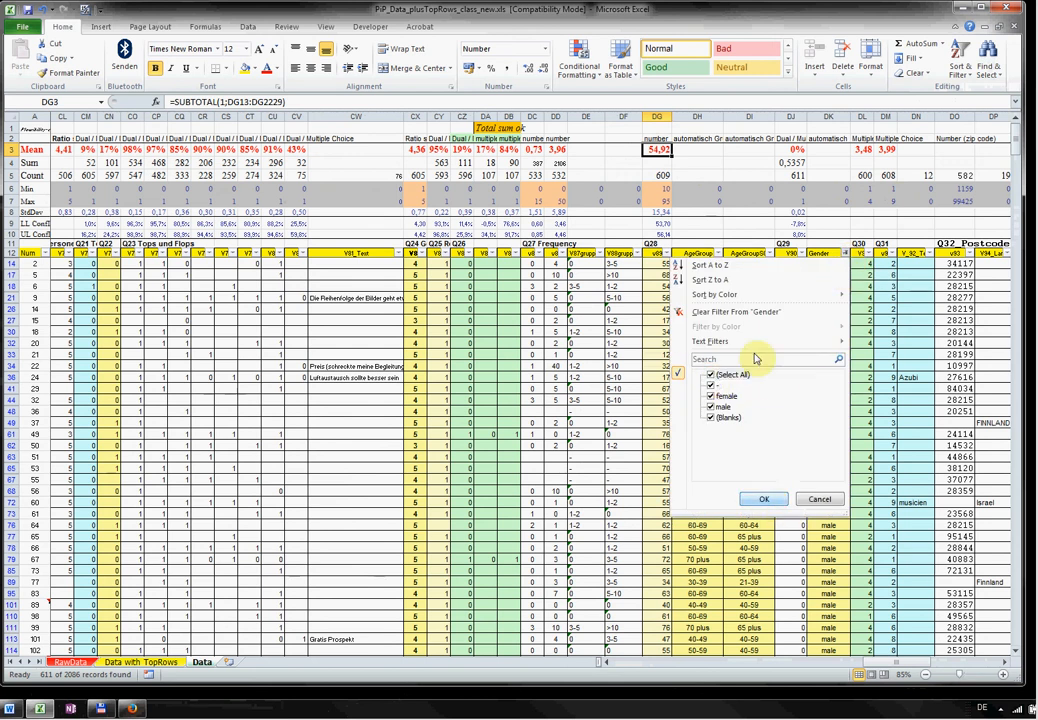
click(742, 314)
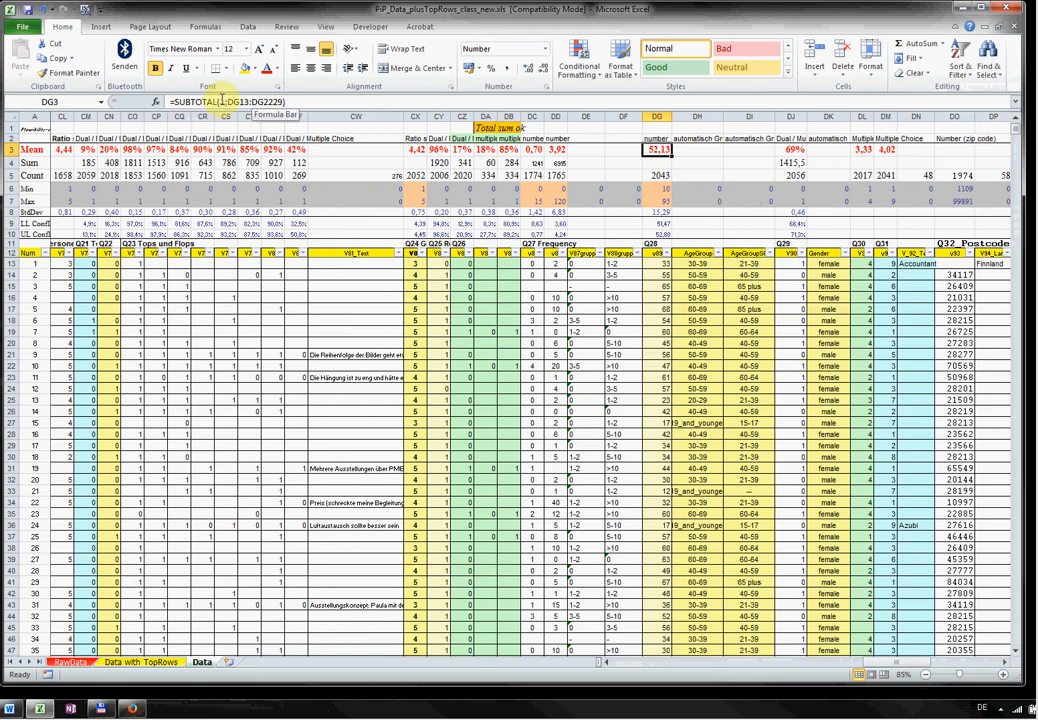
Replace the Q28 mean formula in cell DG3 with =mean(DG13:DG2229) and widen column DG slightly
drag(228, 102, 172, 102)
text(mean)
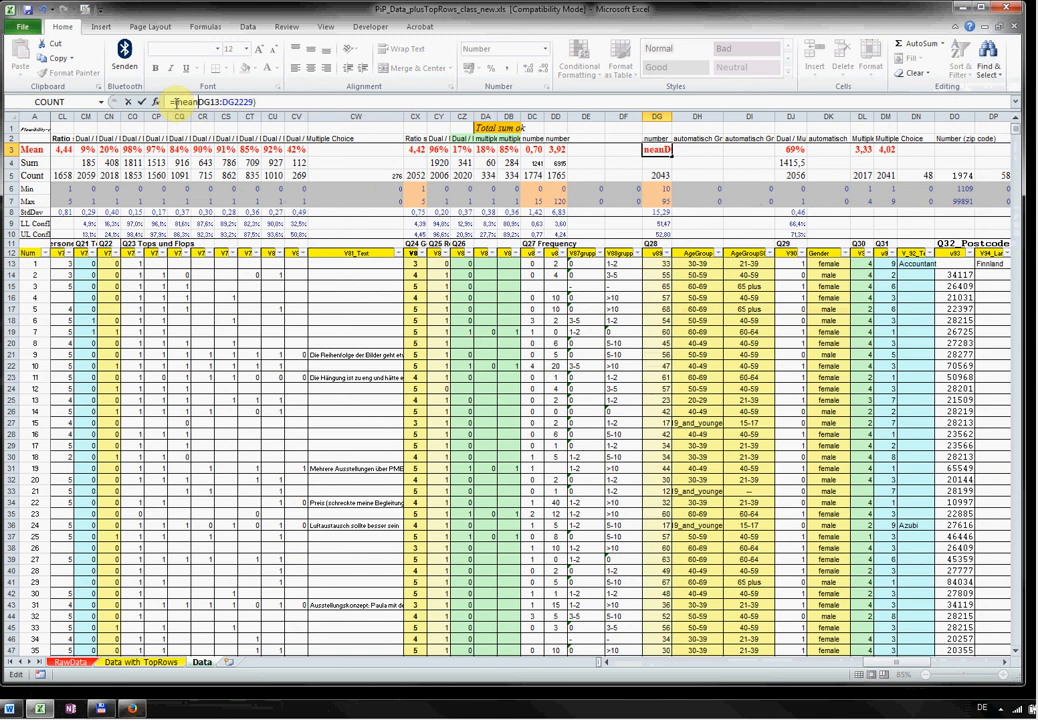
text(()
key(ctrl+Return)
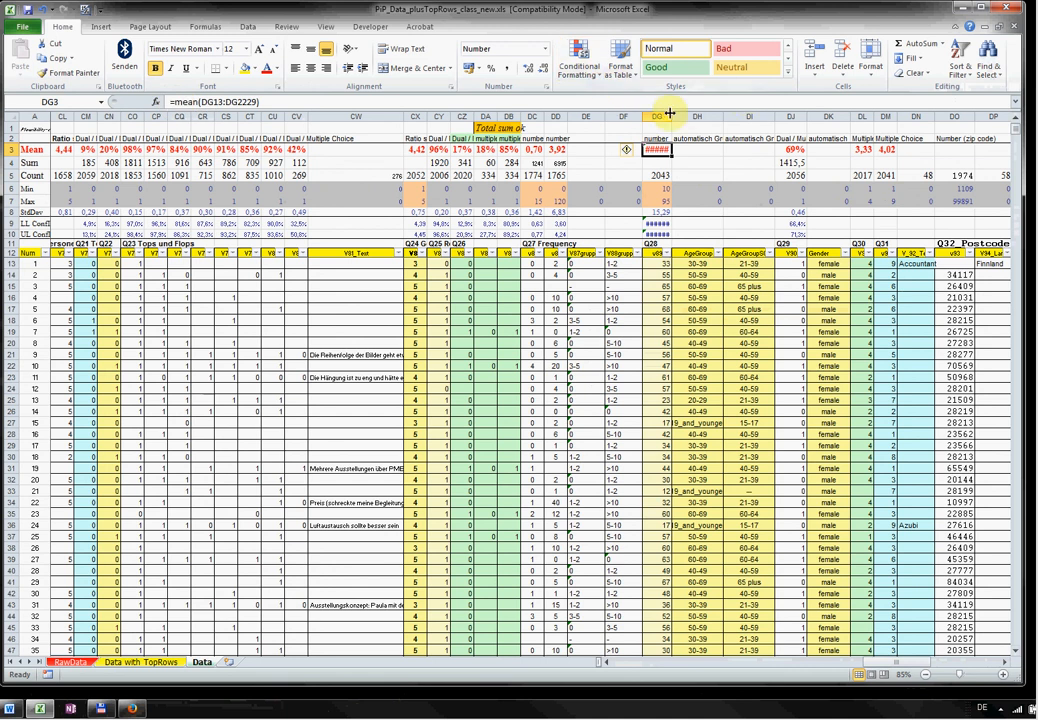
drag(669, 113, 688, 112)
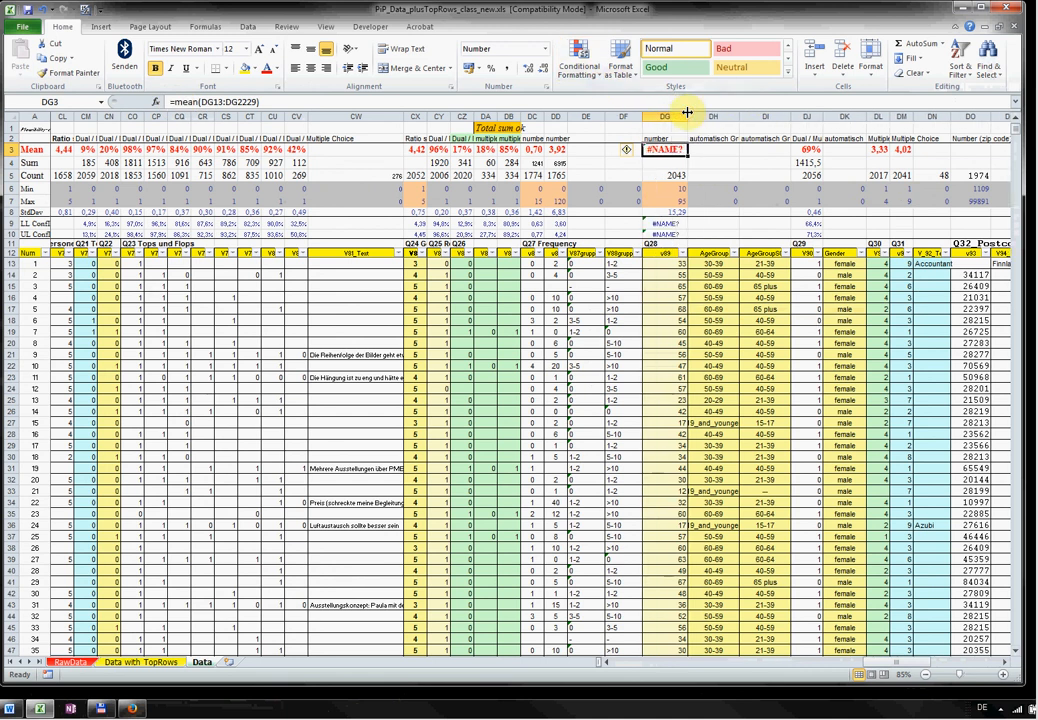
Change the function in cell DG3 to AVERAGE, giving =AVERAGE(DG13:DG2229), and reselect the cell
drag(199, 103, 175, 104)
text(avera)
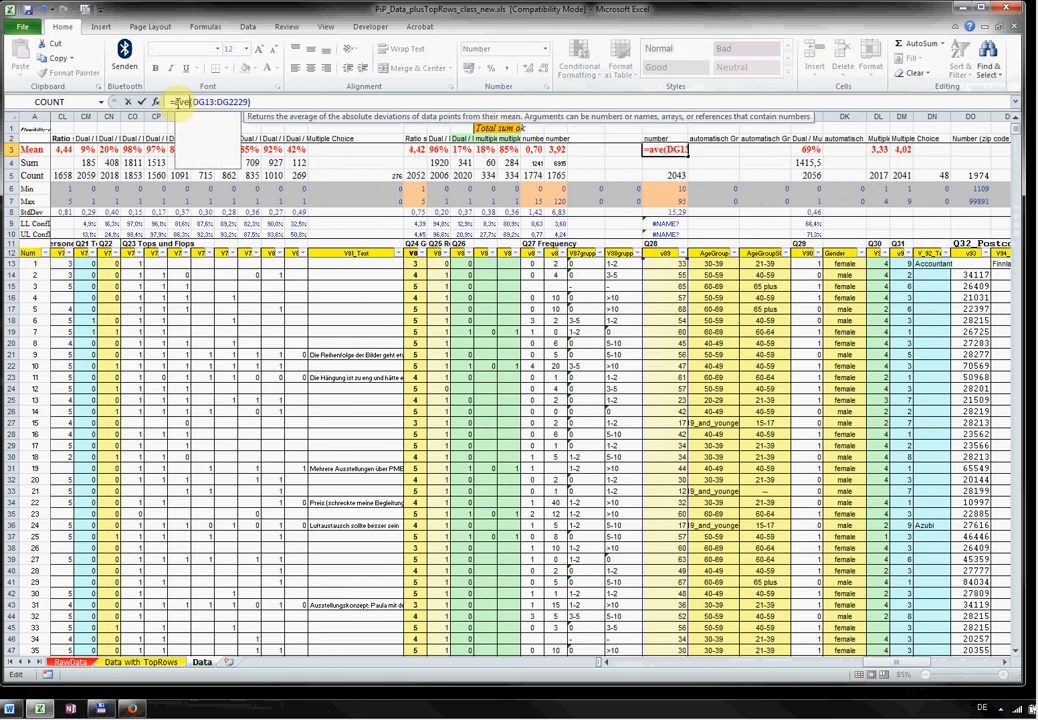
text(ge)
key(Return)
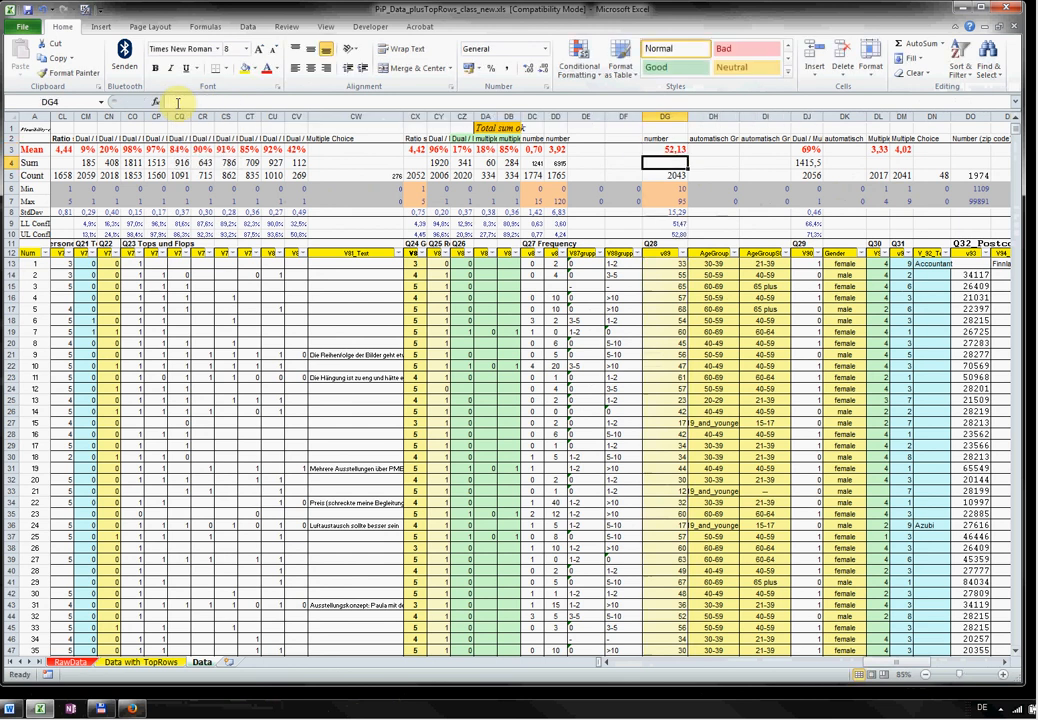
key(Up)
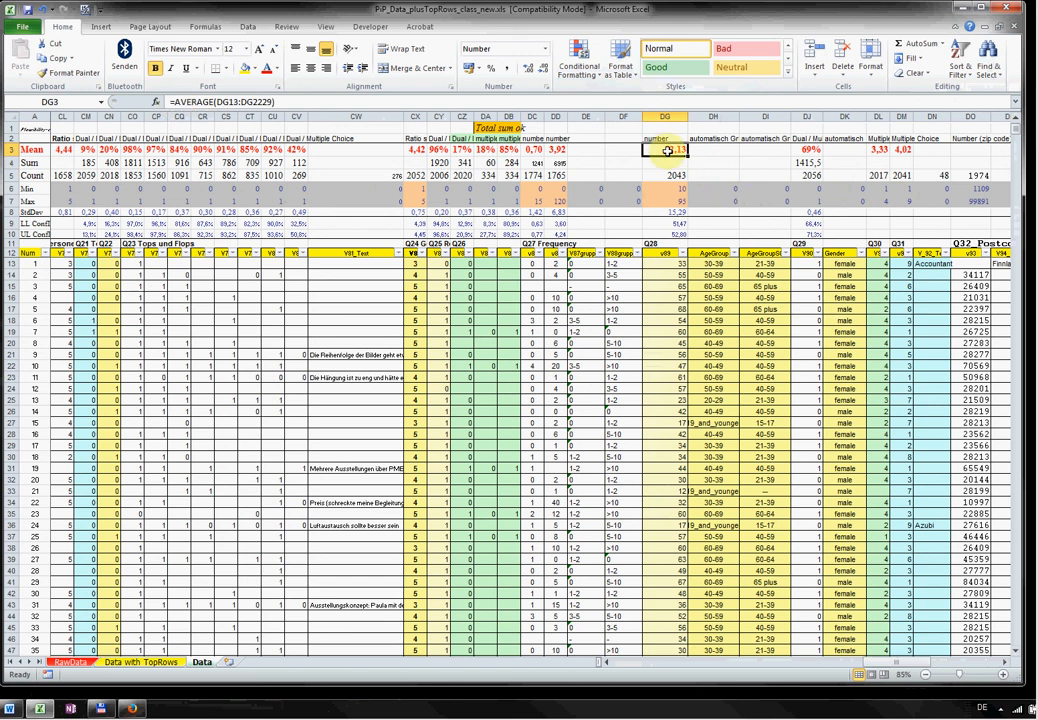
Filter the Gender column to male visitors to test how the AVERAGE formula in DG3 responds
click(862, 253)
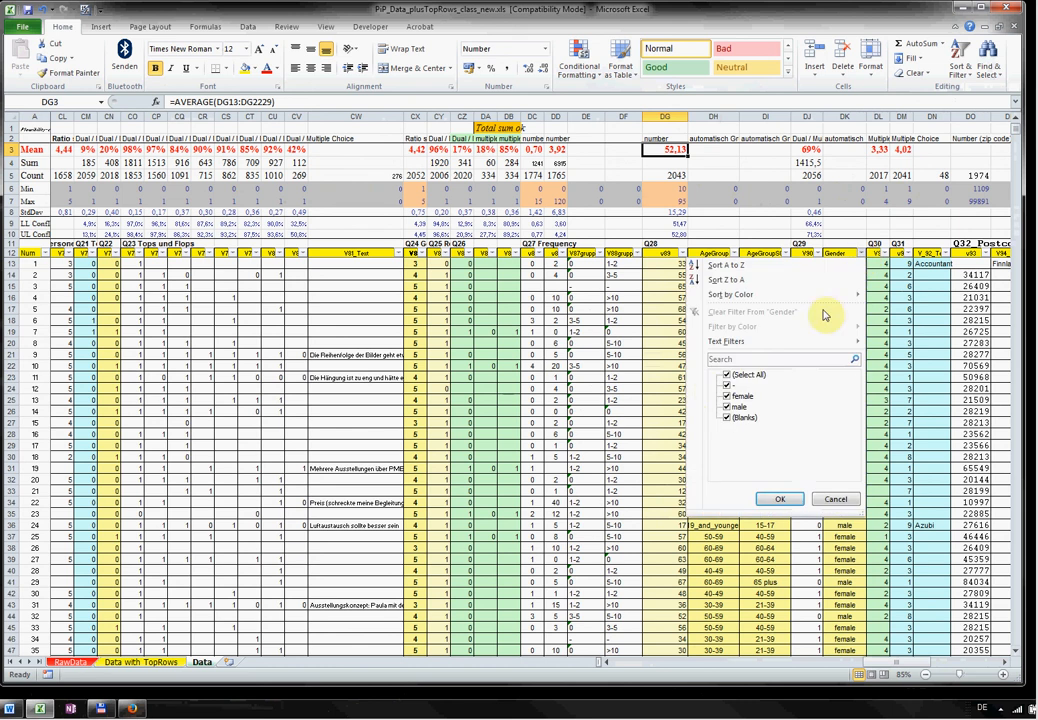
click(727, 375)
click(728, 407)
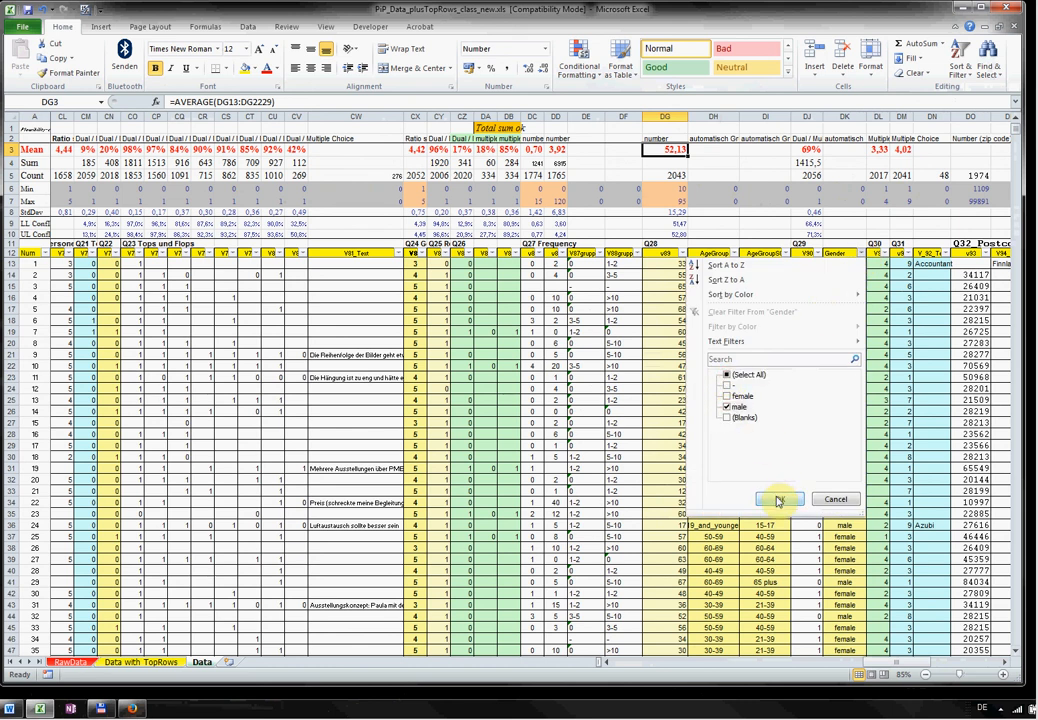
click(779, 498)
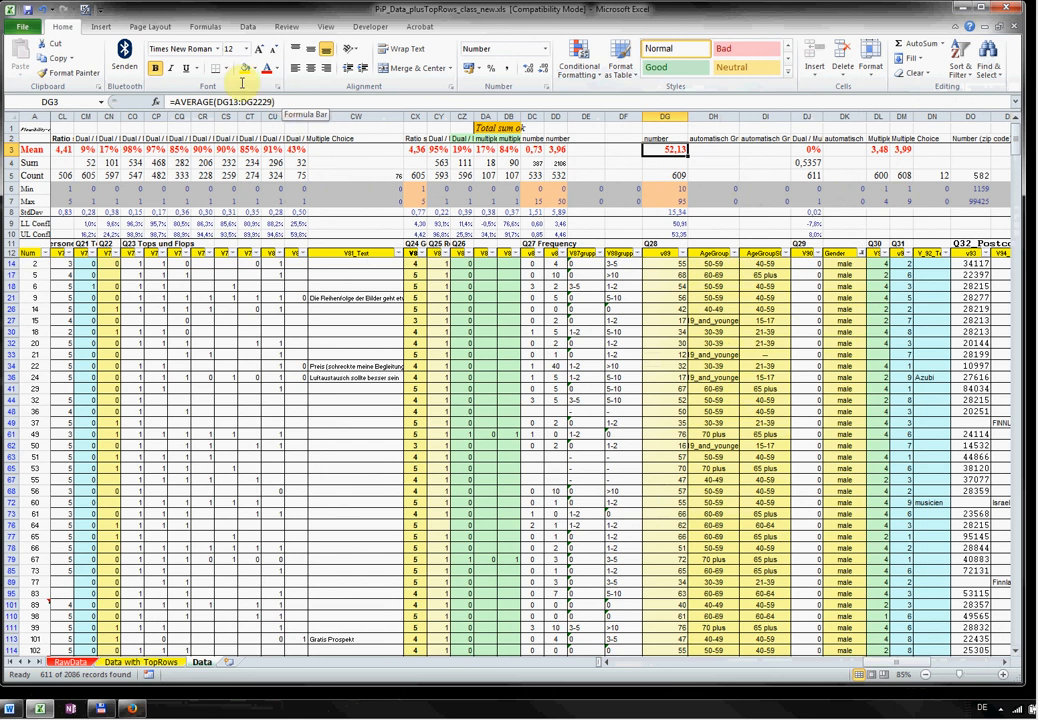
Undo the male filter, the column DG widening and the formula edits to restore the SUBTOTAL formula in DG3
click(42, 12)
click(42, 12)
click(42, 12)
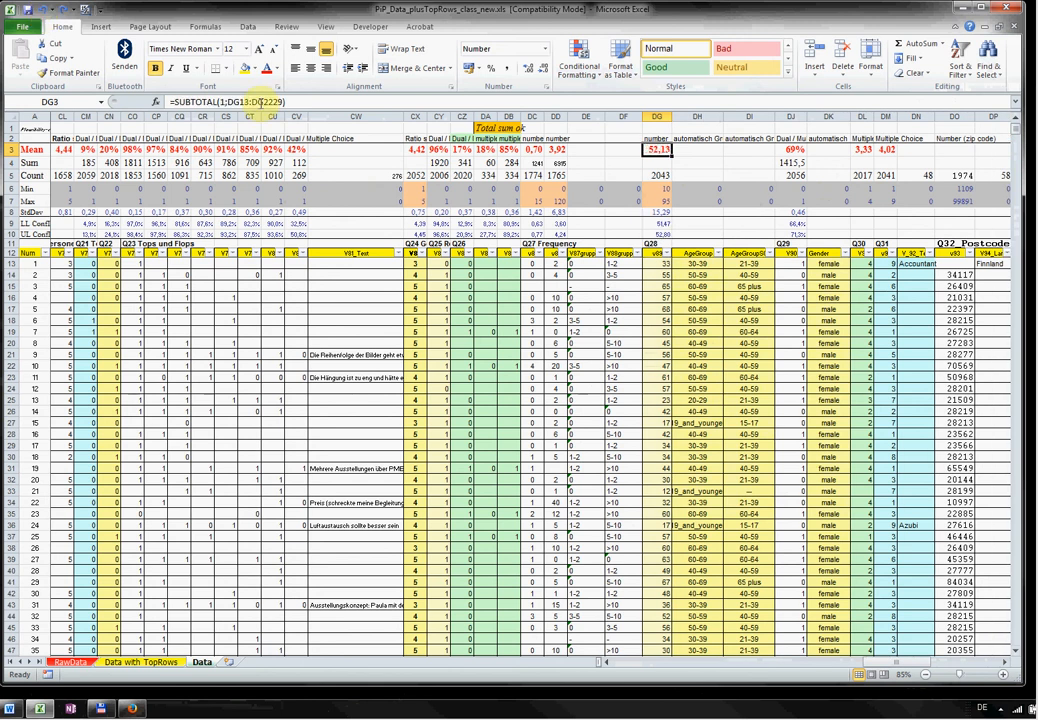
Inspect the SUBTOTAL count formula for the Q28 column in cell DG5
click(659, 175)
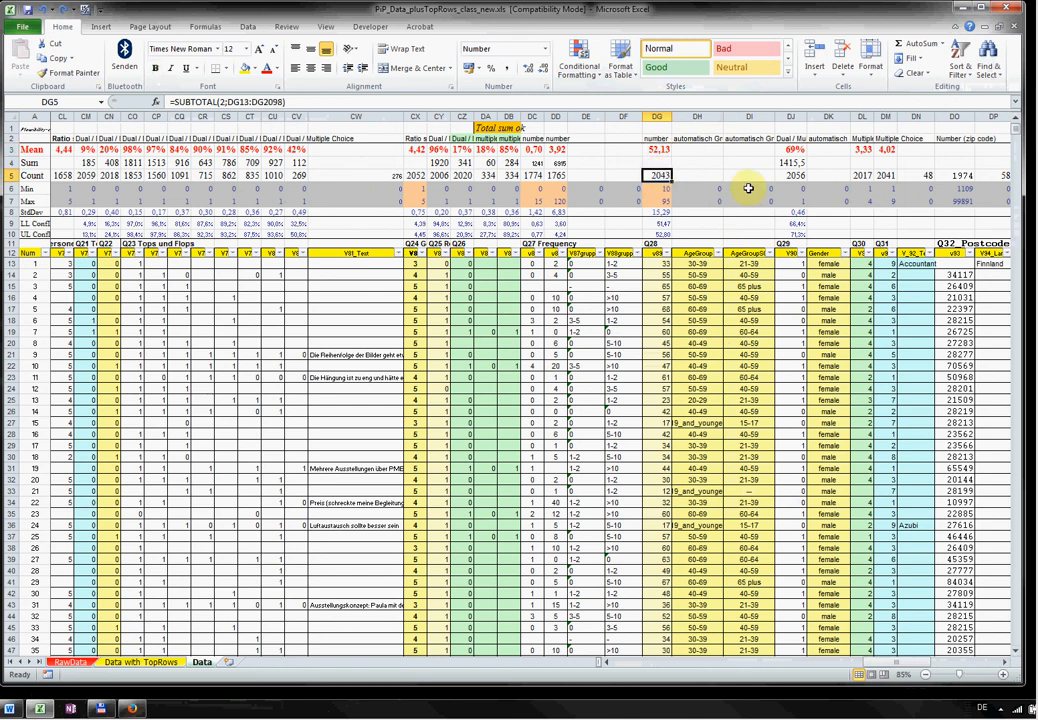